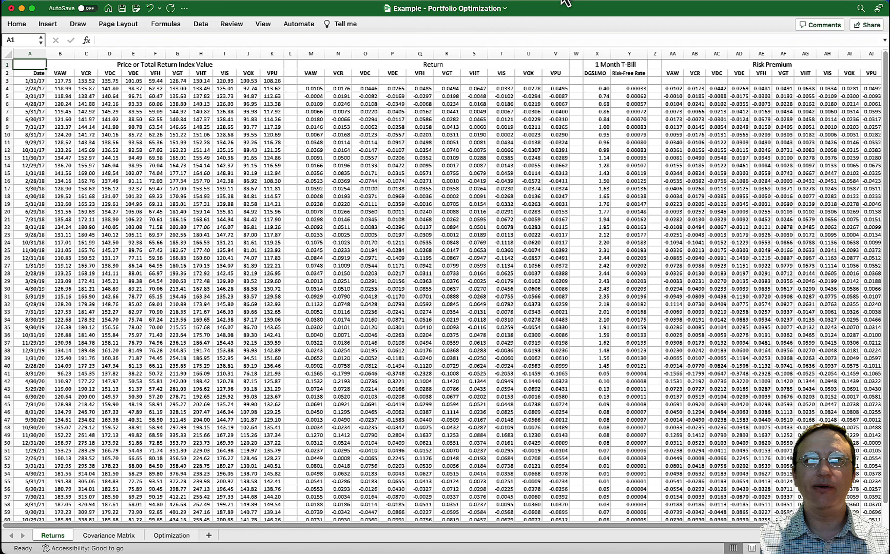
# Step: Bring up the Covariance Matrix sheet showing the 10×10 VAW–VPU covariance table
pyautogui.click(109, 535)
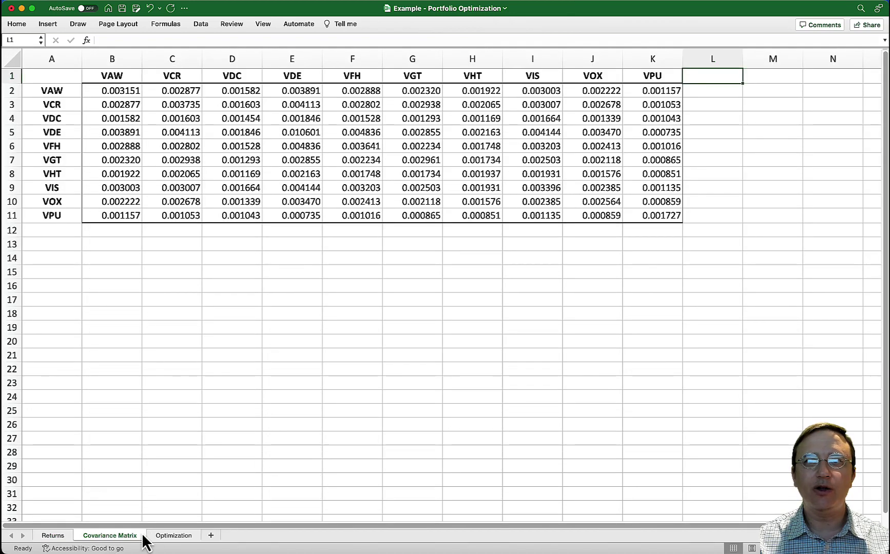
# Step: On the Optimization sheet, enter =AVERAGE(Returns!AA4:AA63) in B2 and fill it across to K2
pyautogui.click(169, 535)
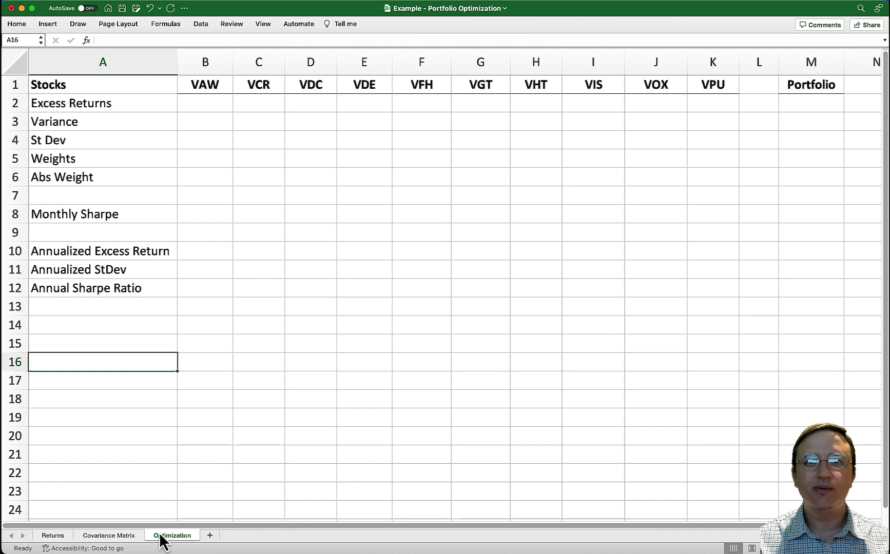
pyautogui.click(217, 105)
pyautogui.write('=aver')
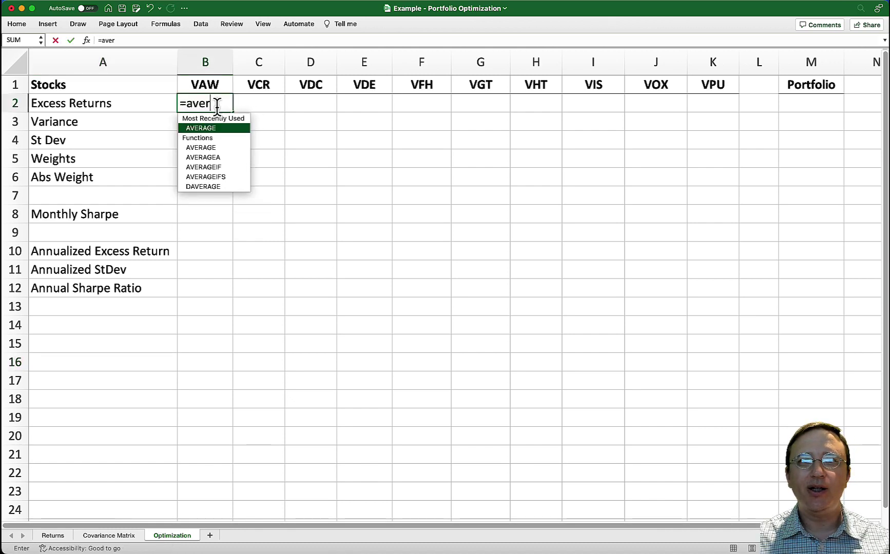
pyautogui.write('age(')
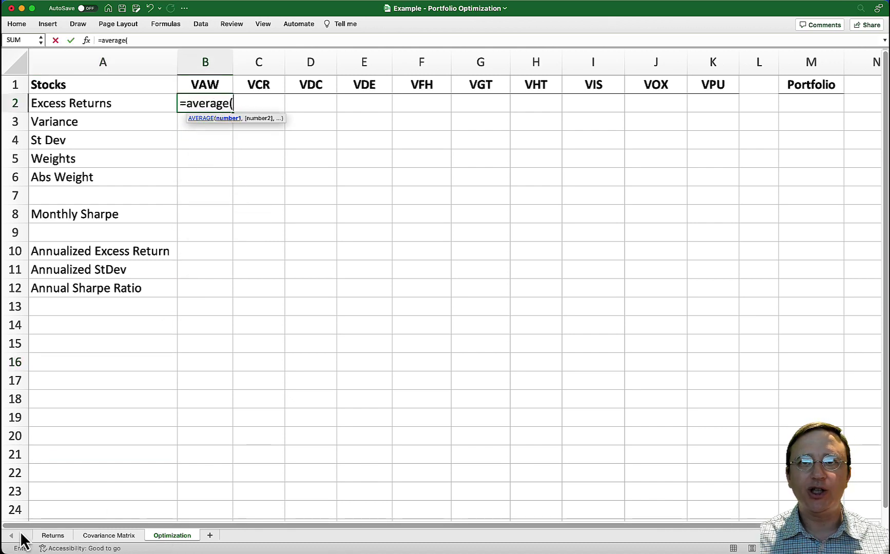
pyautogui.click(45, 536)
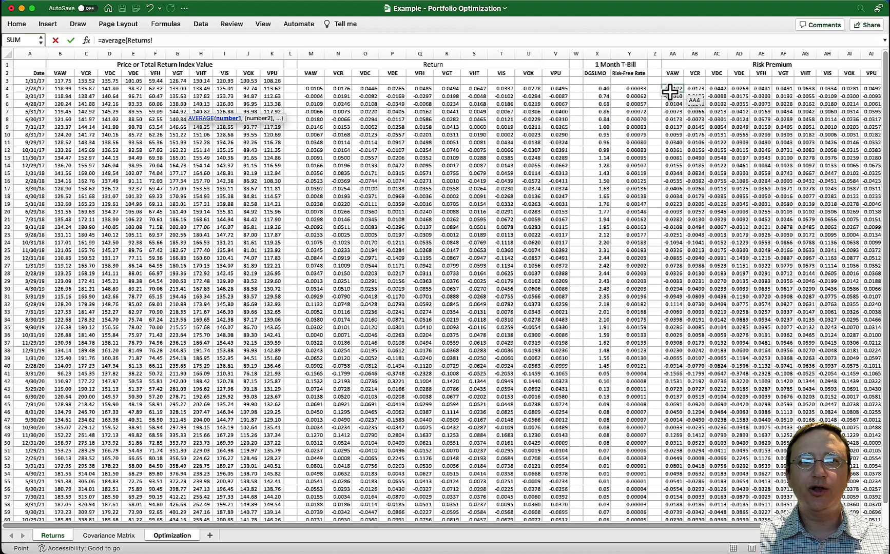
pyautogui.moveTo(669, 91); pyautogui.dragTo(675, 508)
pyautogui.write(')')
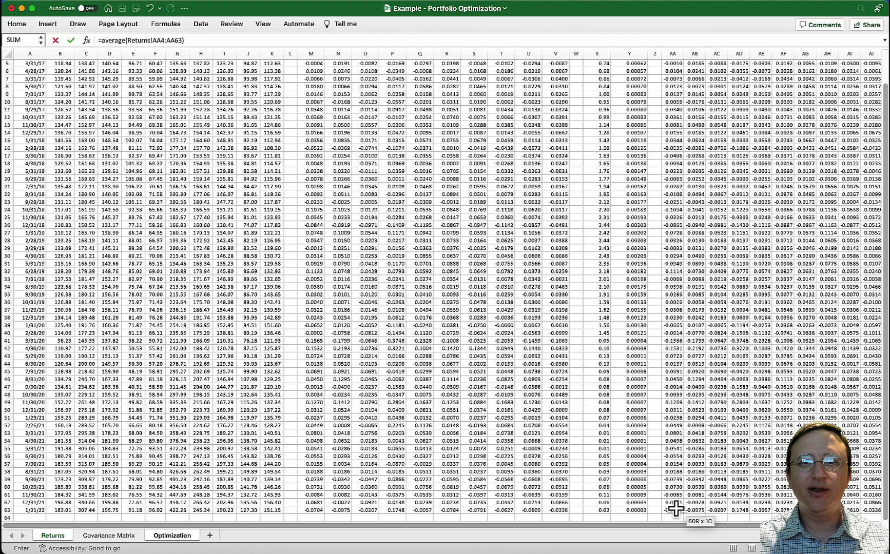
pyautogui.press('Return')
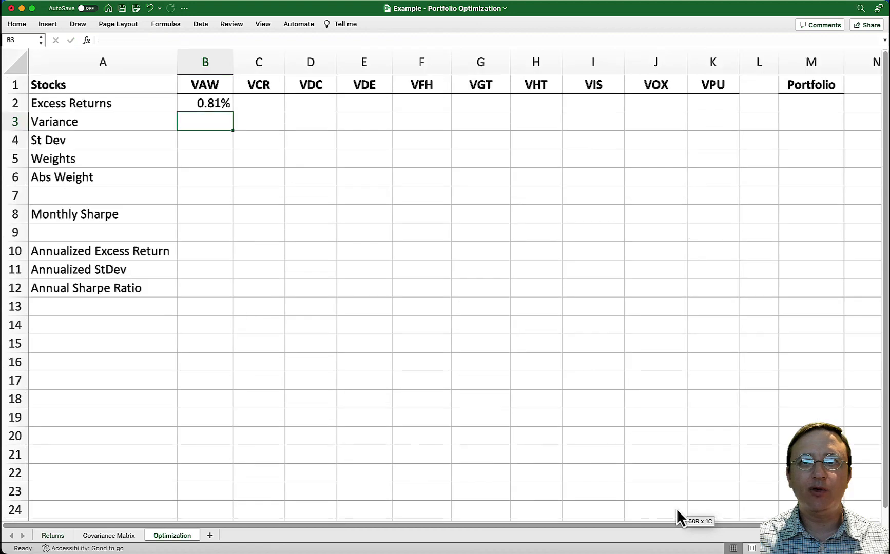
pyautogui.click(215, 101)
pyautogui.moveTo(232, 112); pyautogui.dragTo(734, 112)
pyautogui.click(752, 105)
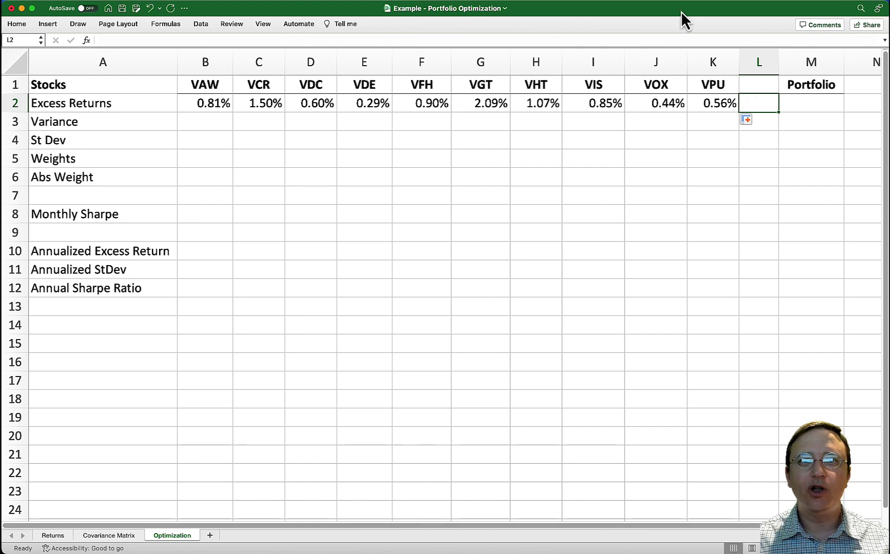
# Step: Enter a 9% weight for each fund across B5 through K5
pyautogui.click(224, 160)
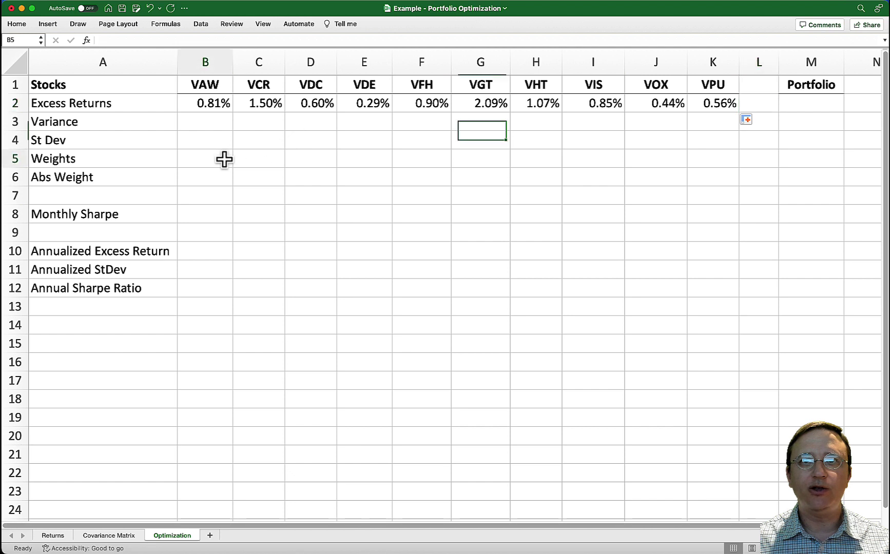
pyautogui.write('9%')
pyautogui.press('Tab')
pyautogui.write('9%')
pyautogui.press('Tab')
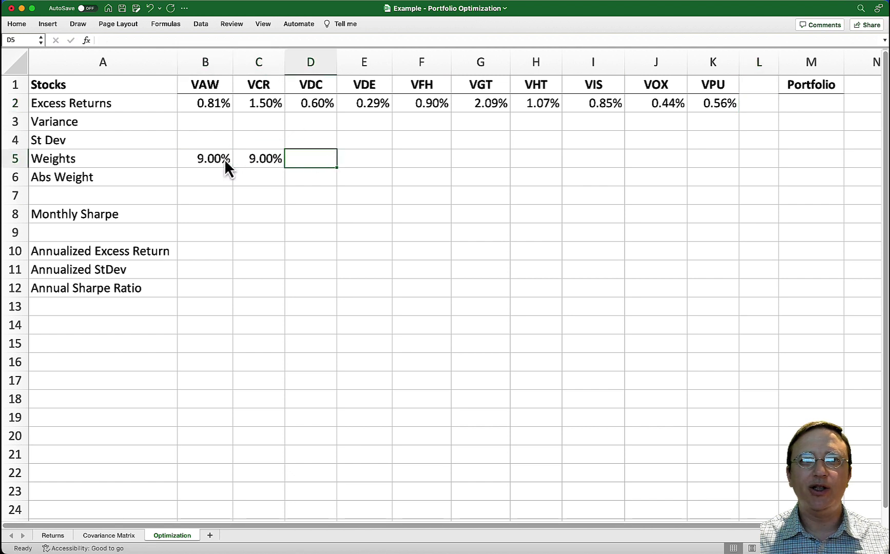
pyautogui.write('9%')
pyautogui.press('Tab')
pyautogui.write('9%')
pyautogui.press('Tab')
pyautogui.write('9%')
pyautogui.press('Tab')
pyautogui.write('9%')
pyautogui.press('Tab')
pyautogui.write('9%')
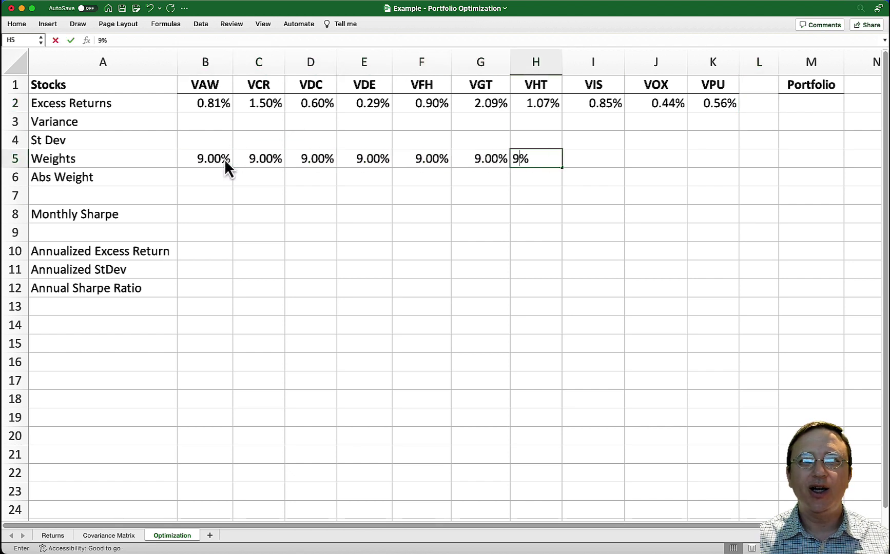
pyautogui.press('Tab')
pyautogui.write('9%')
pyautogui.press('Tab')
pyautogui.write('9%')
pyautogui.press('Tab')
pyautogui.write('9%')
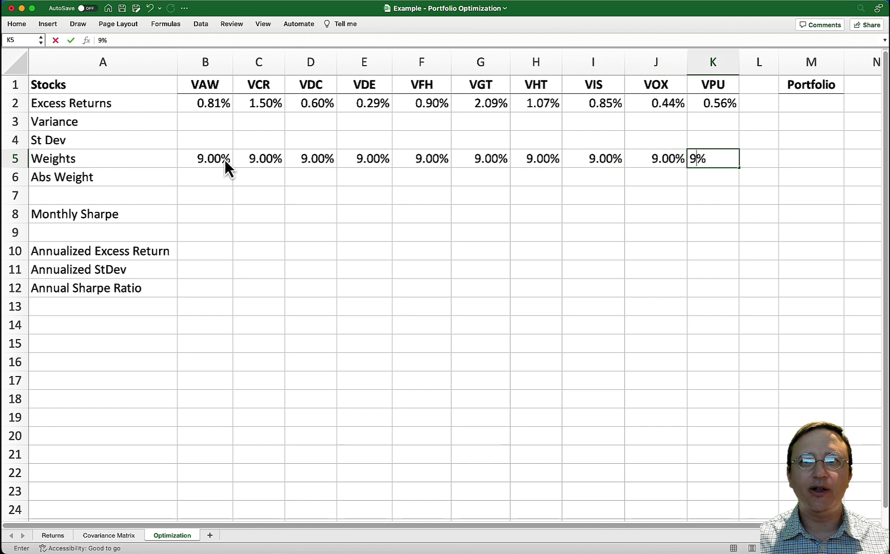
pyautogui.press('Tab')
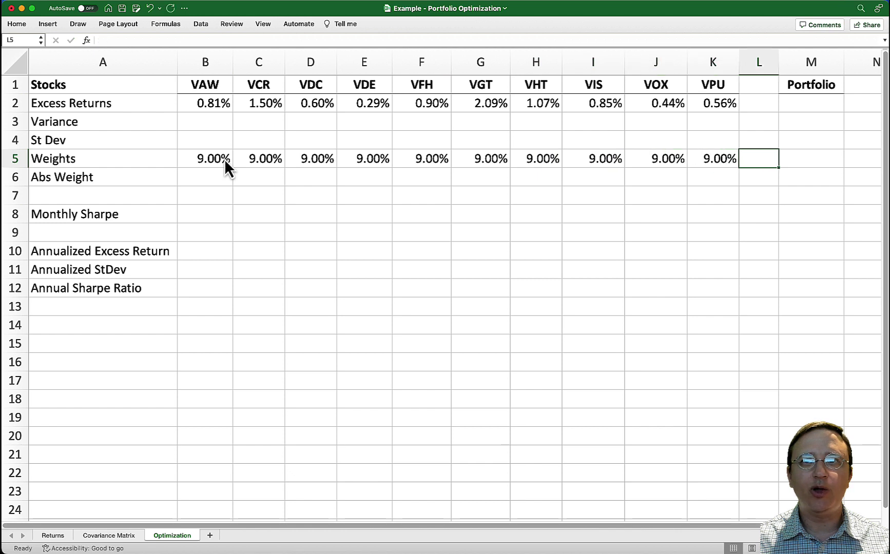
# Step: Fill B6:K6 with =ABS(B5) so each fund's absolute weight shows 0.09
pyautogui.click(191, 179)
pyautogui.write('=abs(')
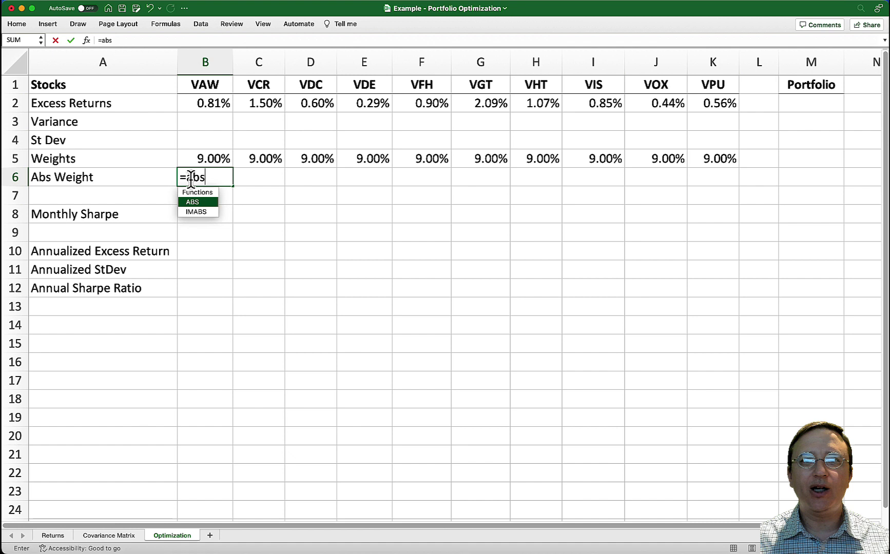
pyautogui.click(197, 161)
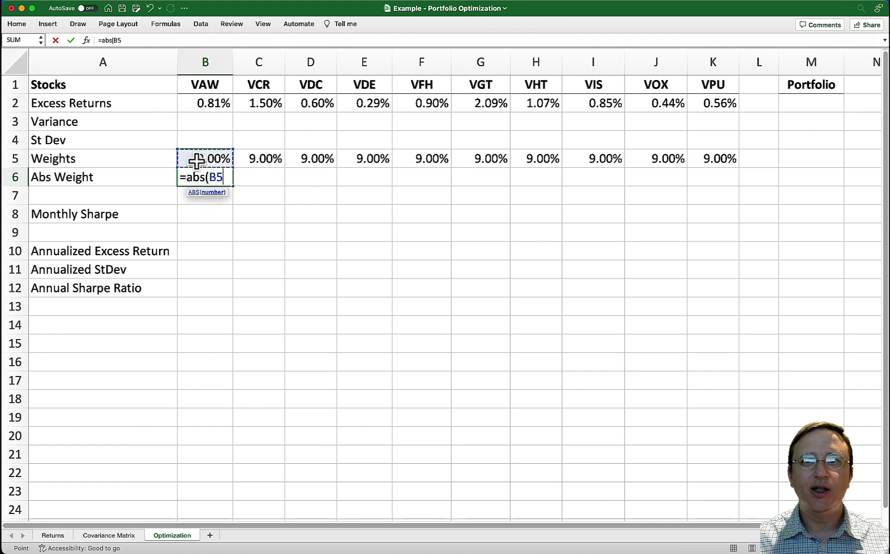
pyautogui.write(')')
pyautogui.press('Return')
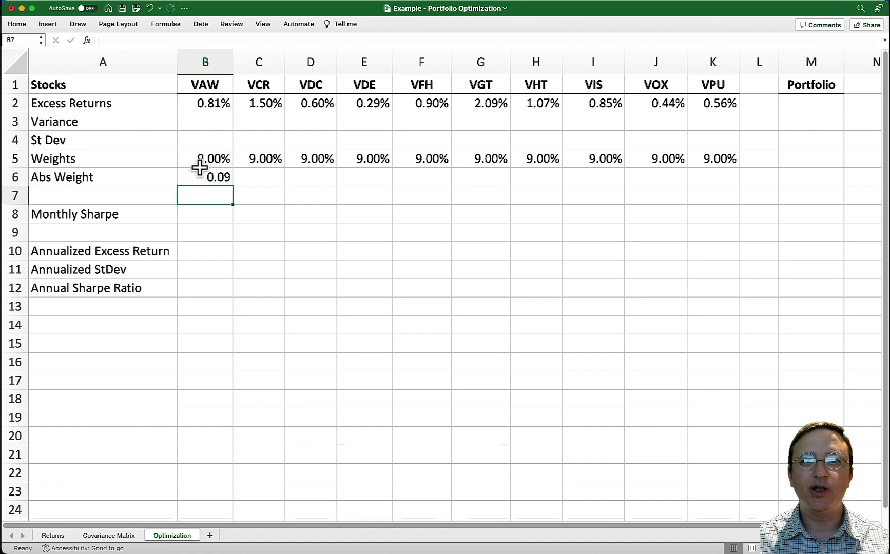
pyautogui.click(204, 177)
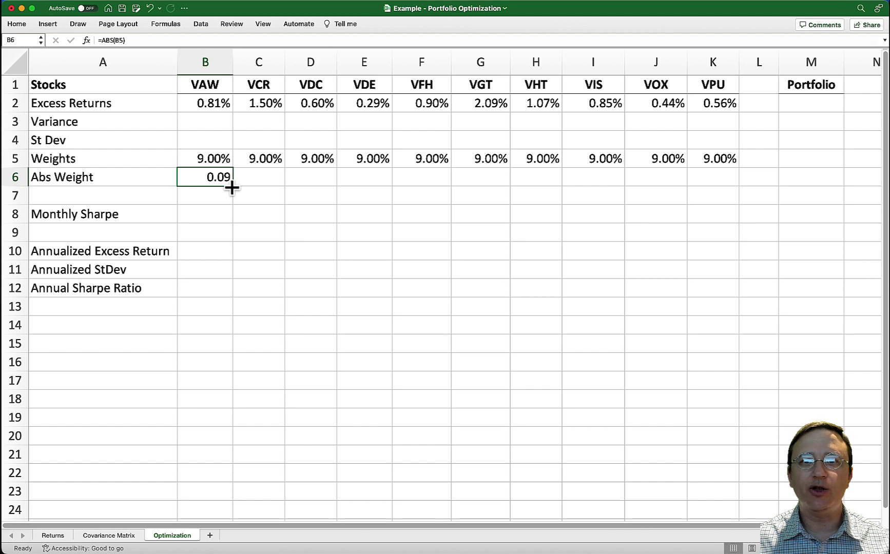
pyautogui.moveTo(232, 188); pyautogui.dragTo(719, 166)
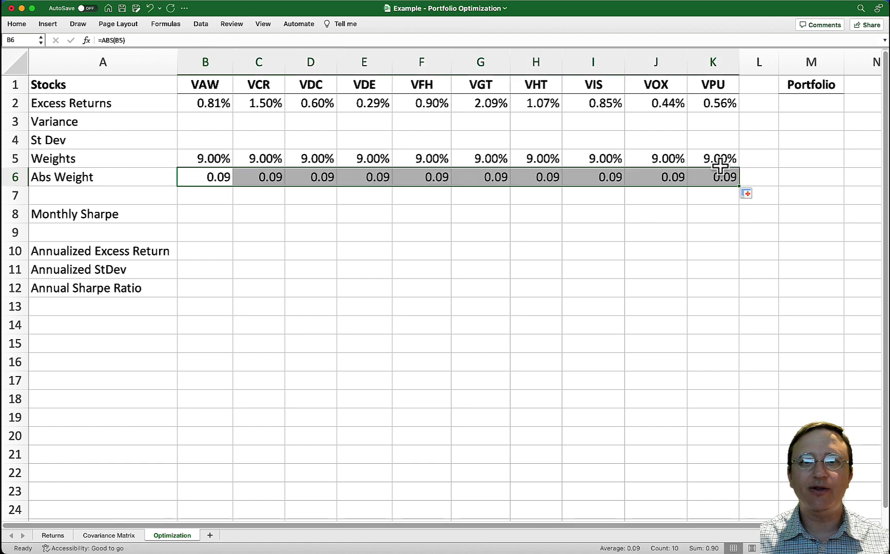
# Step: Total the weights in M5 with =SUM(B5:K5), giving 90.00%
pyautogui.click(795, 159)
pyautogui.write('=su')
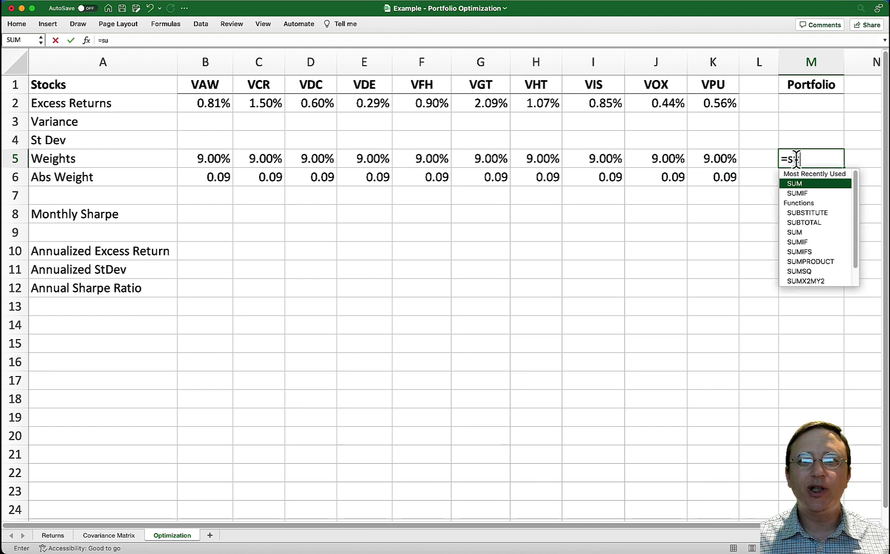
pyautogui.write('m(')
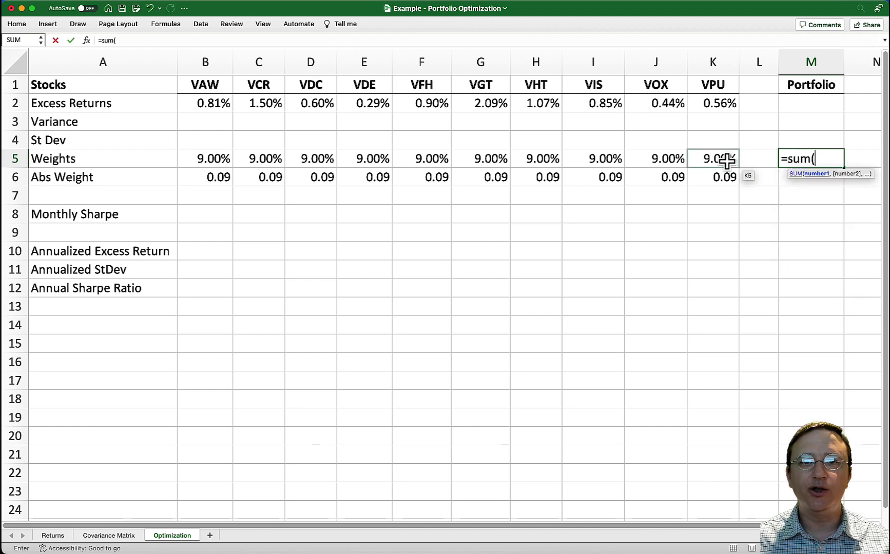
pyautogui.moveTo(726, 160); pyautogui.dragTo(207, 157)
pyautogui.write(')')
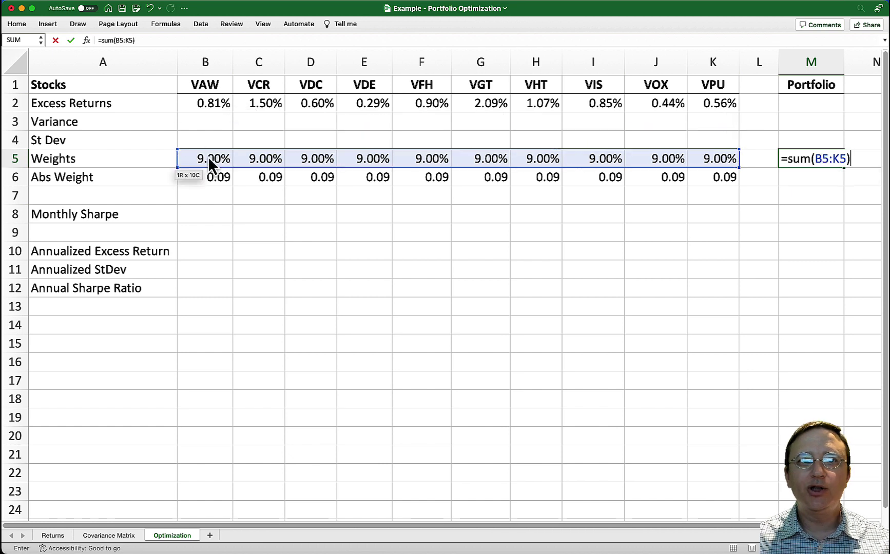
pyautogui.press('Return')
pyautogui.click(103, 362)
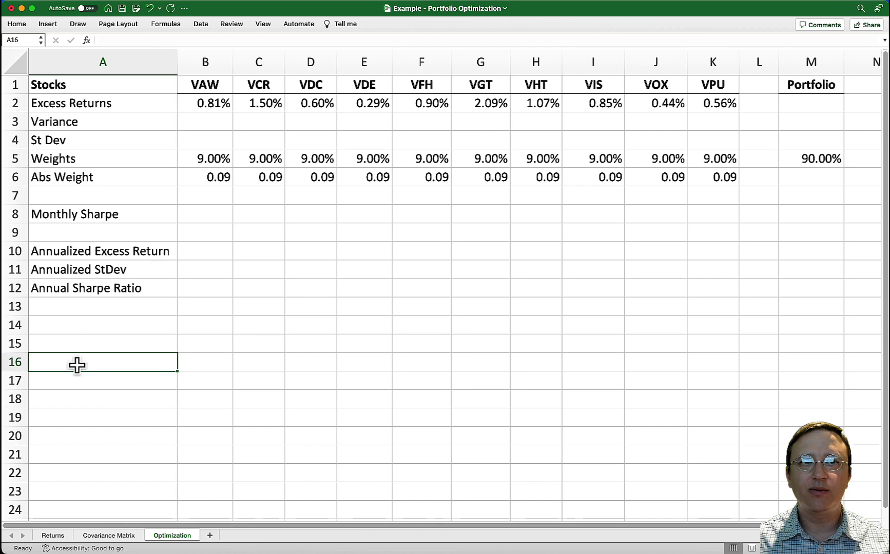
# Step: Label the Excess Return Vector row with r' and dimension 1 x 10
pyautogui.write('Excess Return Vector')
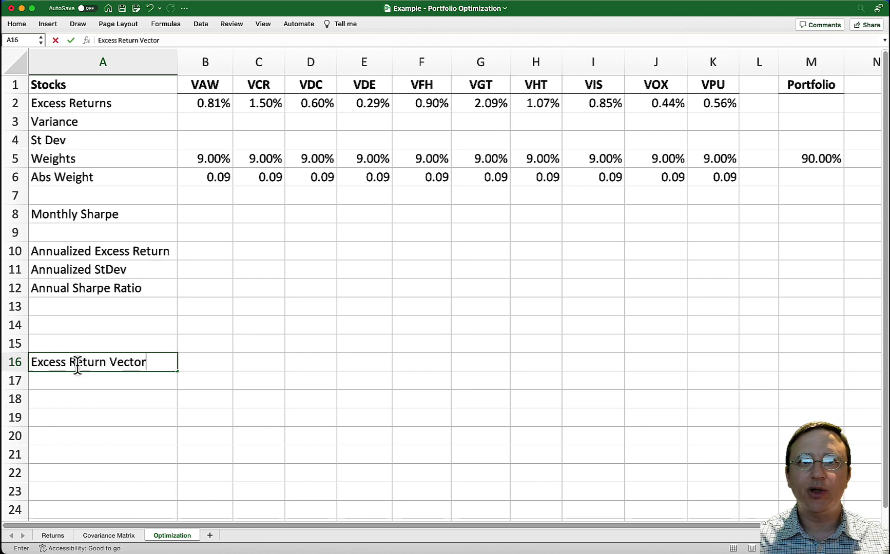
pyautogui.press('Tab')
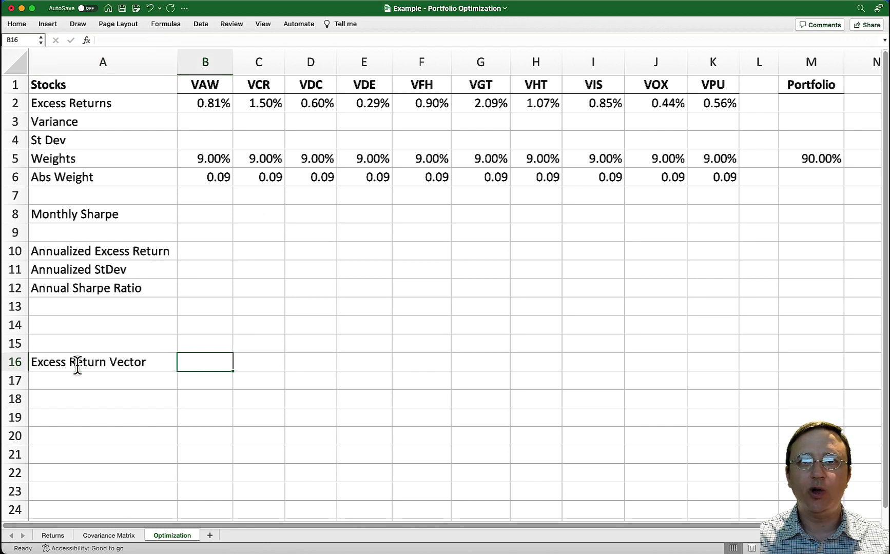
pyautogui.write("r'")
pyautogui.press('Tab')
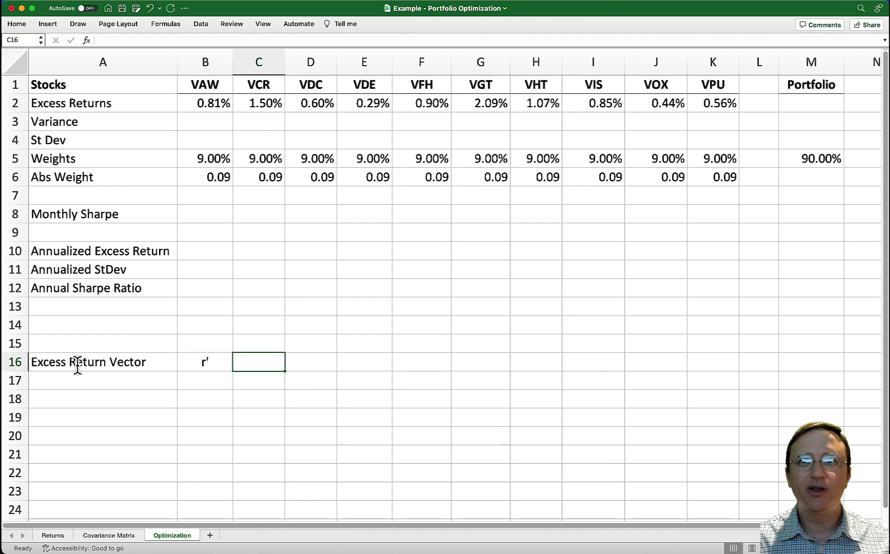
pyautogui.write('1 x 10')
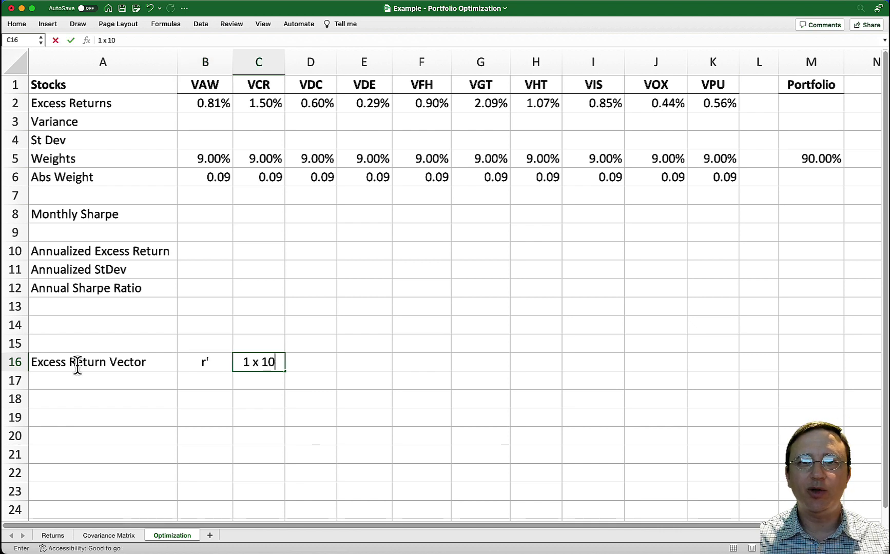
pyautogui.click(91, 384)
# Step: Label the Weight Vector row with w' and dimension 1 x 10
pyautogui.click(91, 404)
pyautogui.write('We')
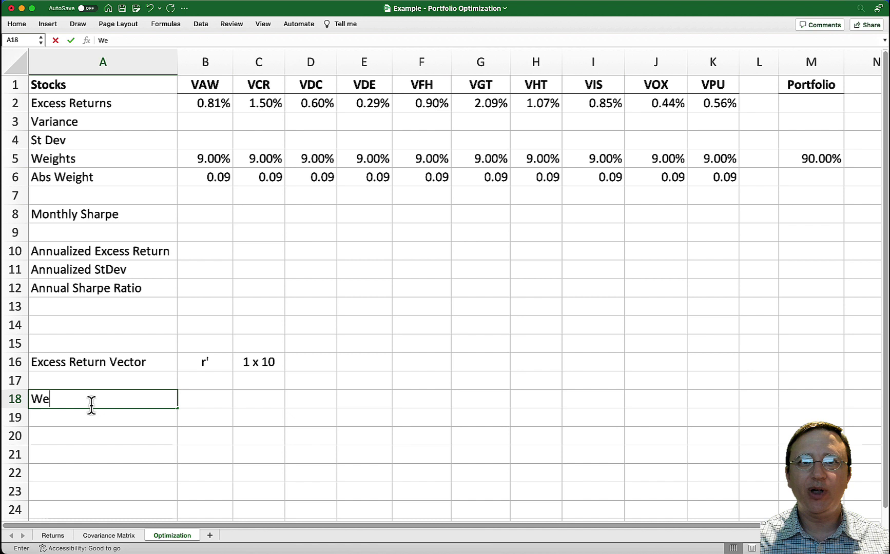
pyautogui.write('ight Vector')
pyautogui.press('Tab')
pyautogui.write('w')
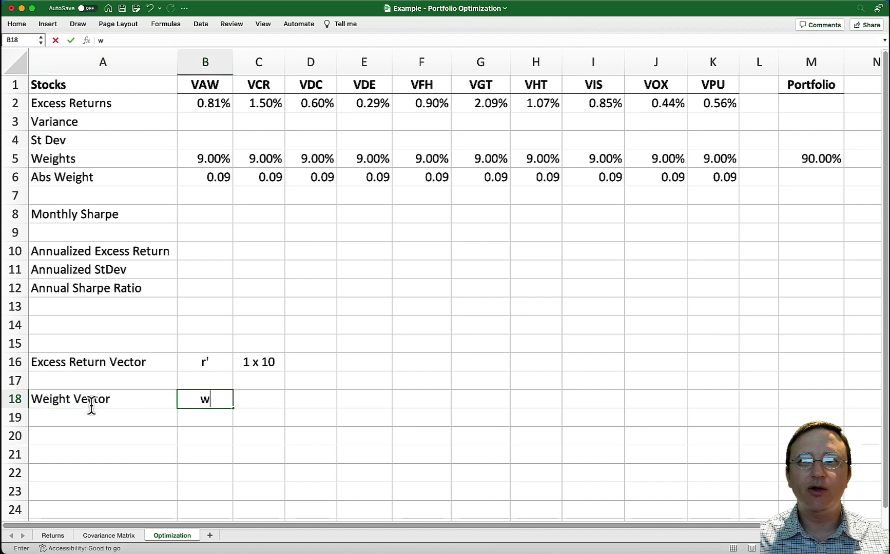
pyautogui.write("'")
pyautogui.press('Tab')
pyautogui.write('1 x 1')
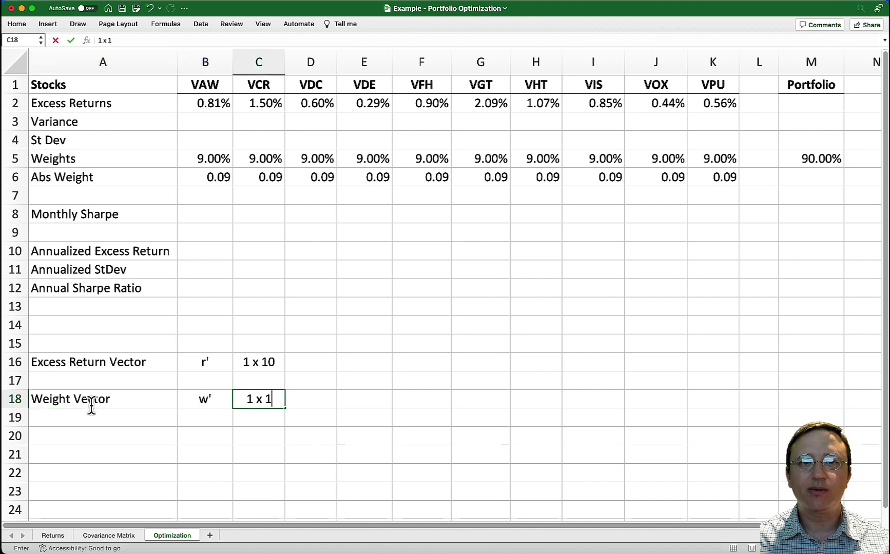
pyautogui.write('0')
pyautogui.press('Return')
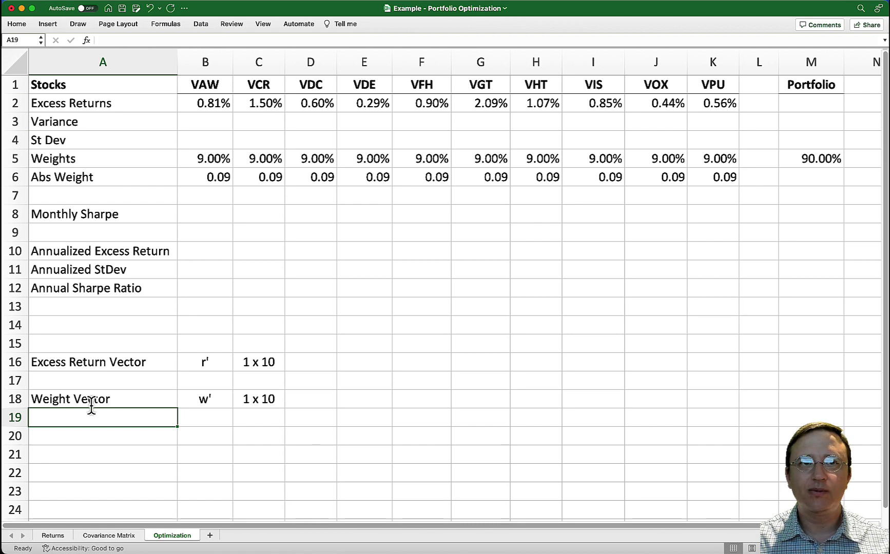
# Step: Add the column vectors r and w beneath, each sized 10 x 1
pyautogui.click(195, 380)
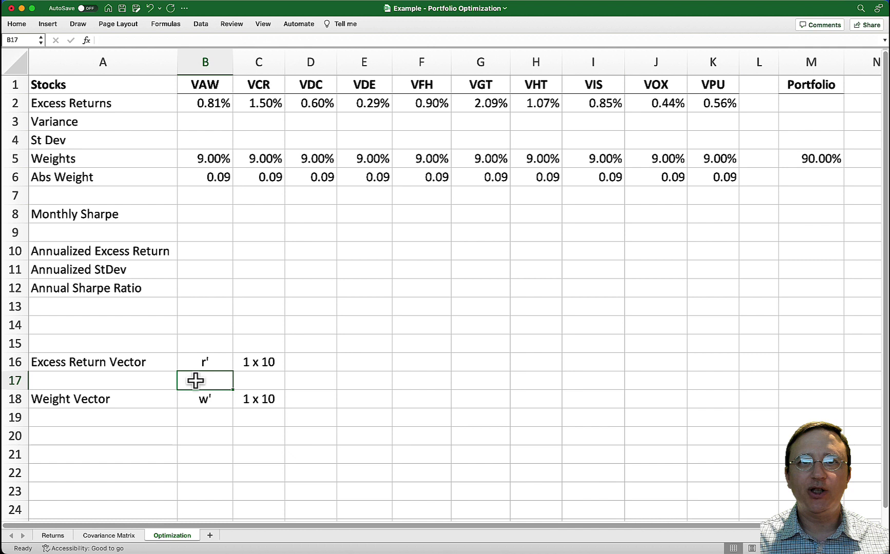
pyautogui.write('r')
pyautogui.press('Tab')
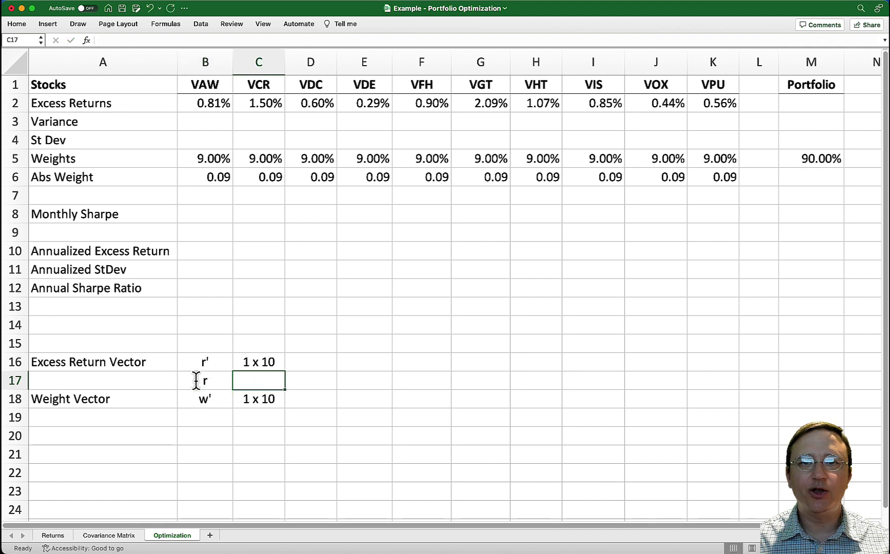
pyautogui.write('10 x 1')
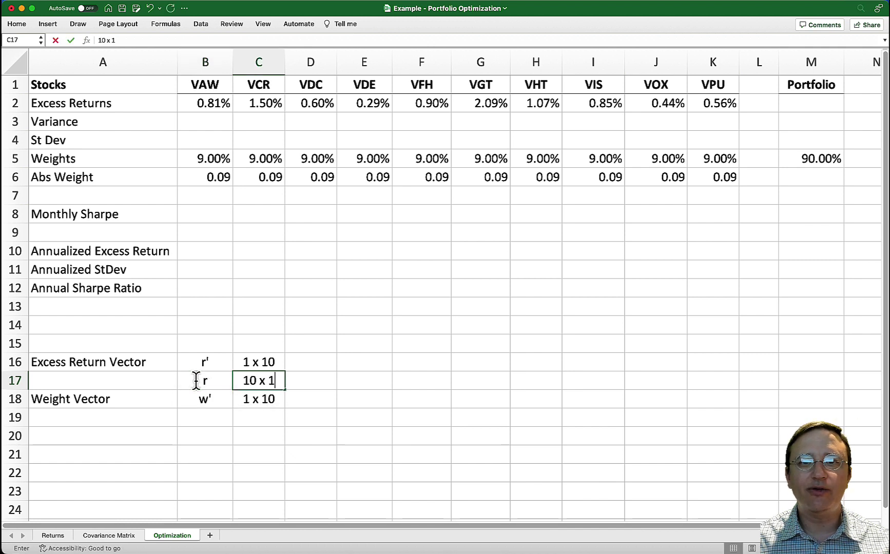
pyautogui.press('Return')
pyautogui.click(205, 418)
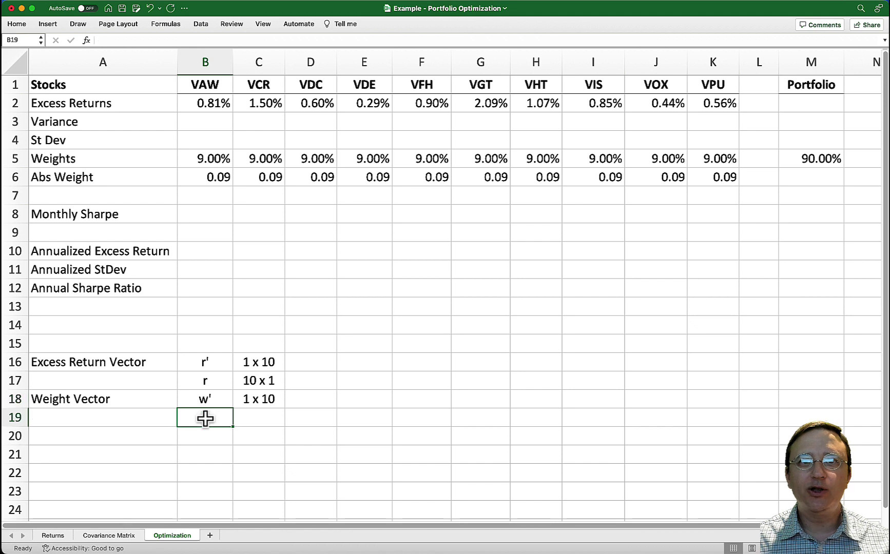
pyautogui.write('w')
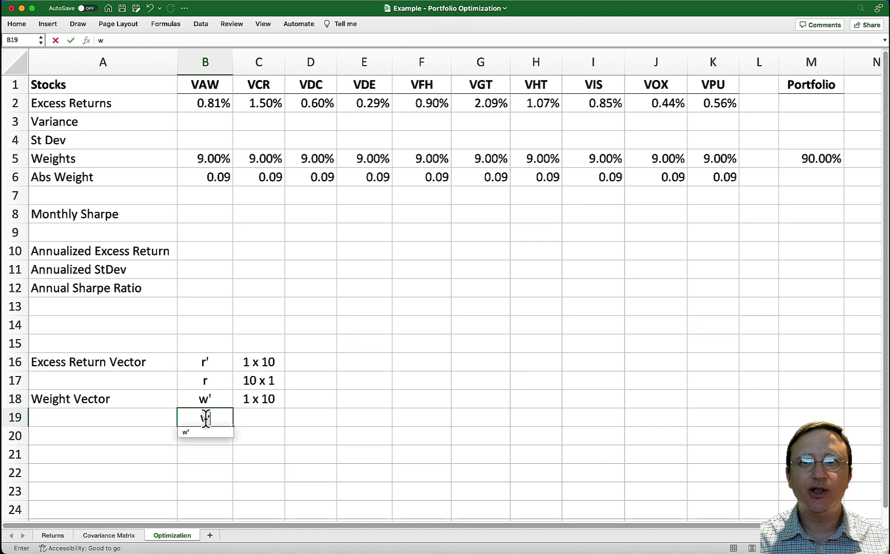
pyautogui.press('Tab')
pyautogui.write('10 x 1')
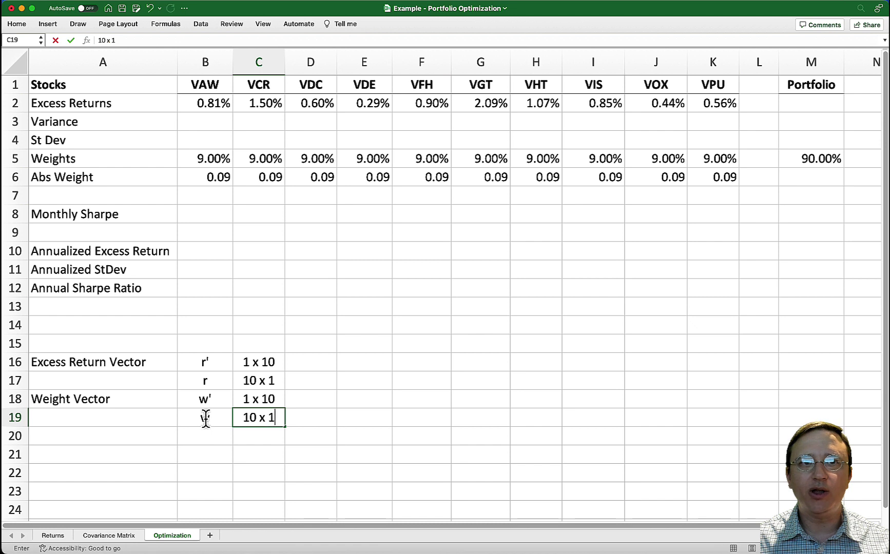
pyautogui.press('Return')
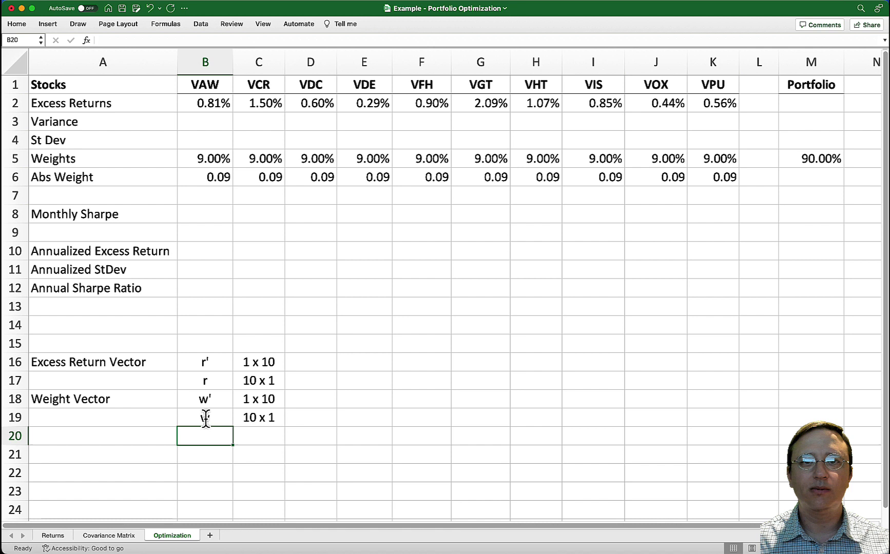
# Step: Write the equation w' x r = Port r across E14:I14
pyautogui.click(358, 326)
pyautogui.write('w')
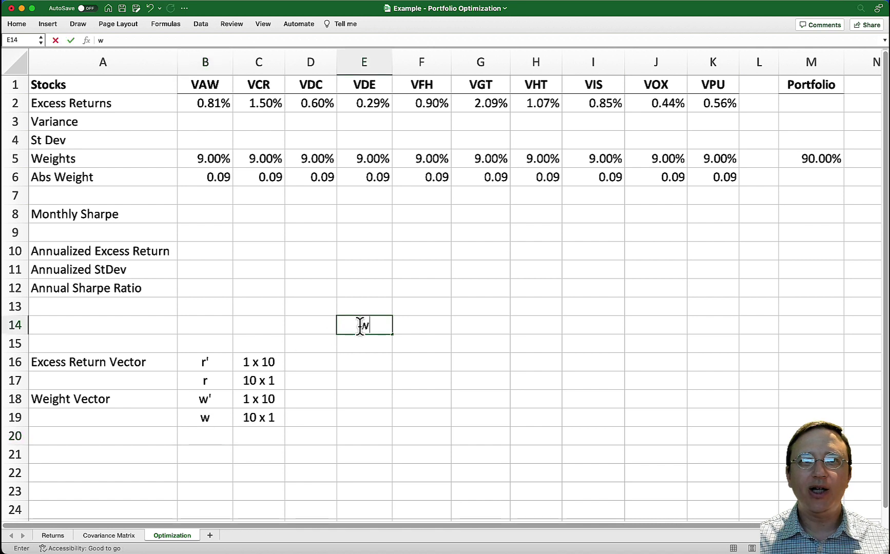
pyautogui.write("'")
pyautogui.press('Tab')
pyautogui.write('x')
pyautogui.press('Tab')
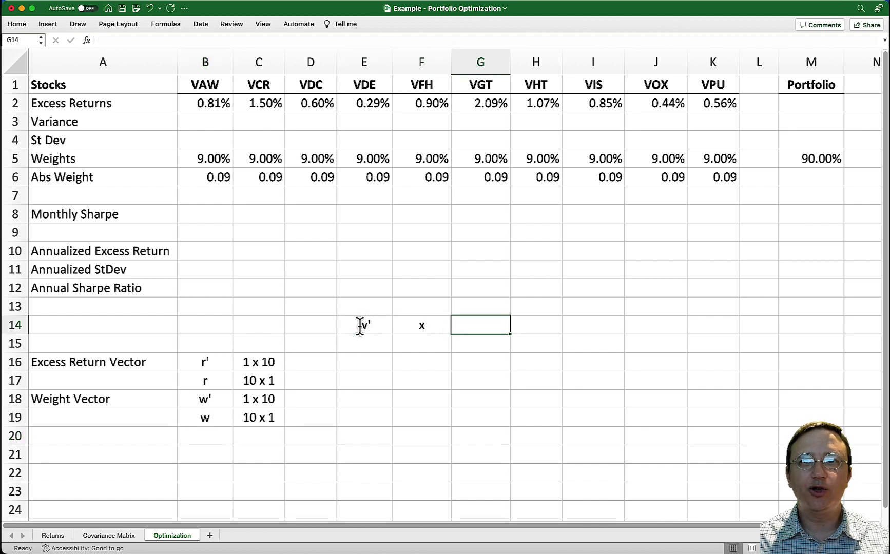
pyautogui.write('r')
pyautogui.press('Tab')
pyautogui.write('=')
pyautogui.press('Tab')
pyautogui.write('P')
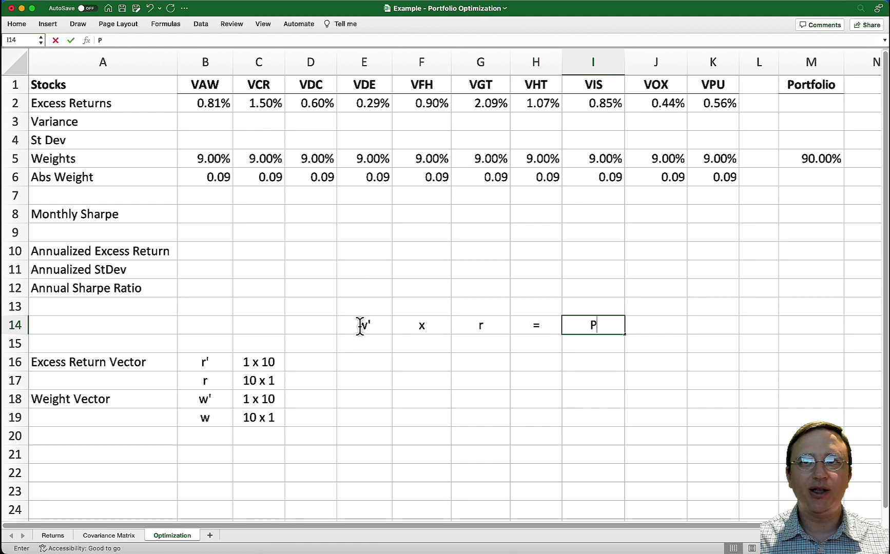
pyautogui.write('ort r')
pyautogui.press('Return')
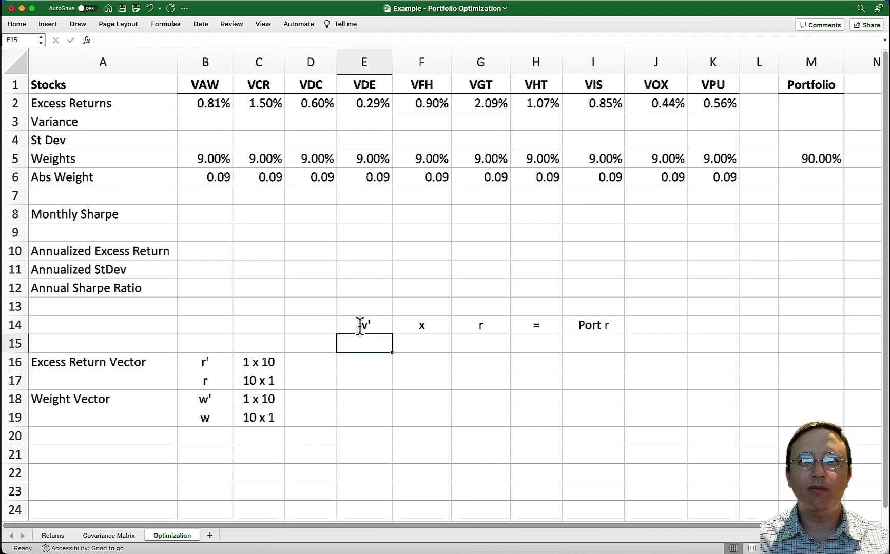
# Step: Add dimensions 1 x 10, 10 x 1 and 1 x 1 under the terms in row 15
pyautogui.write('1 x 10')
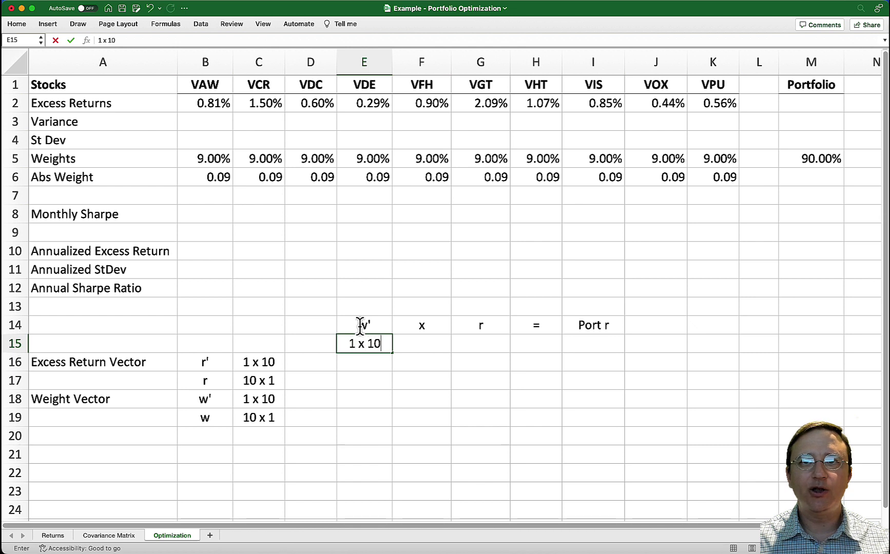
pyautogui.press('Tab')
pyautogui.press('Tab')
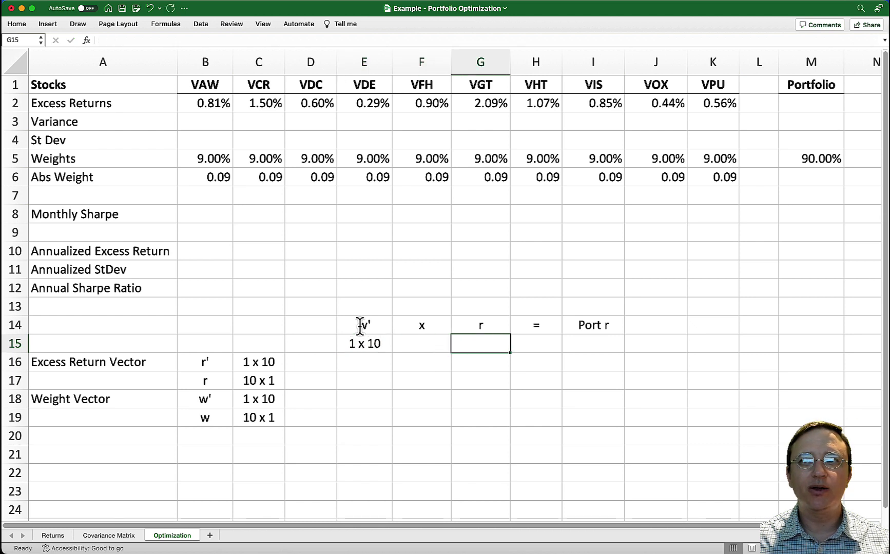
pyautogui.write('10 x 1')
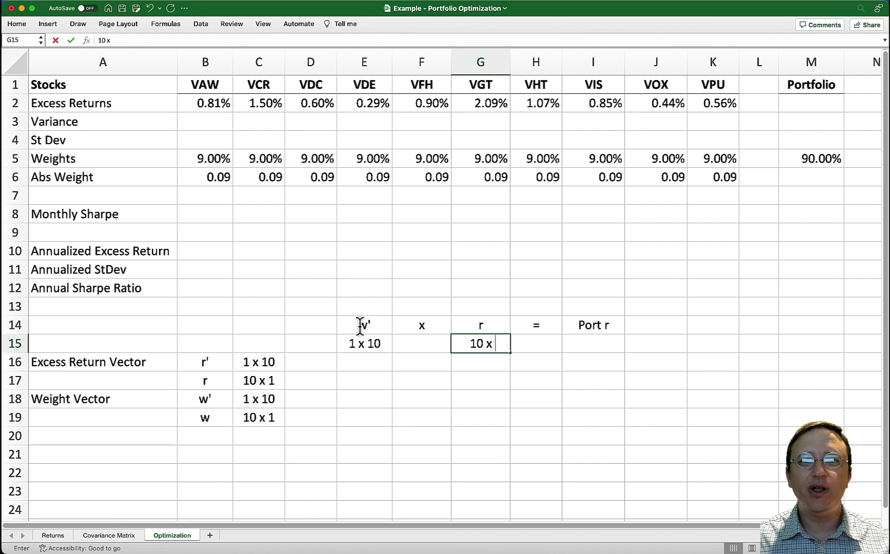
pyautogui.press('Tab')
pyautogui.press('Tab')
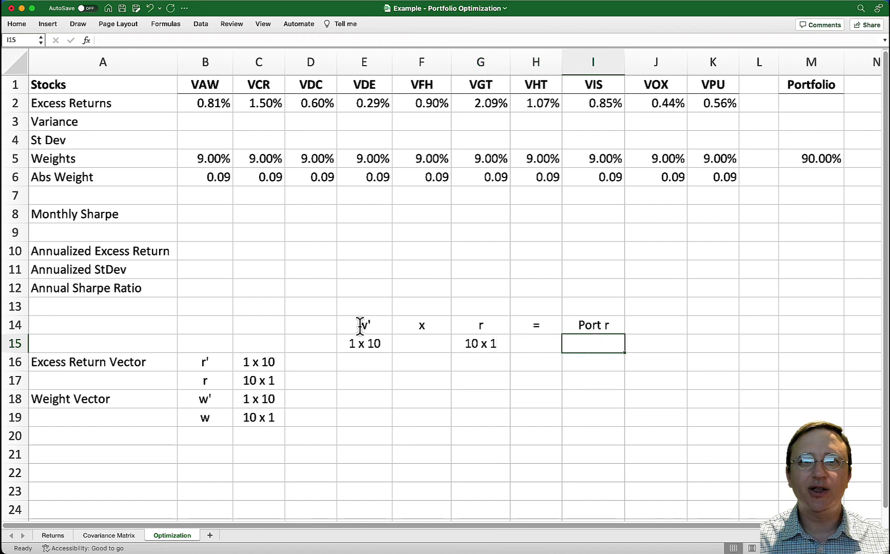
pyautogui.write('1 x 1')
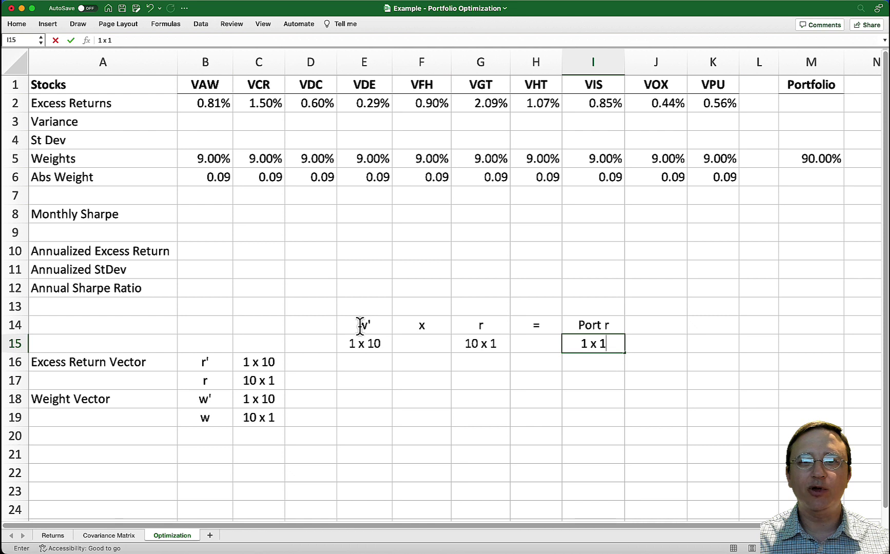
pyautogui.press('Return')
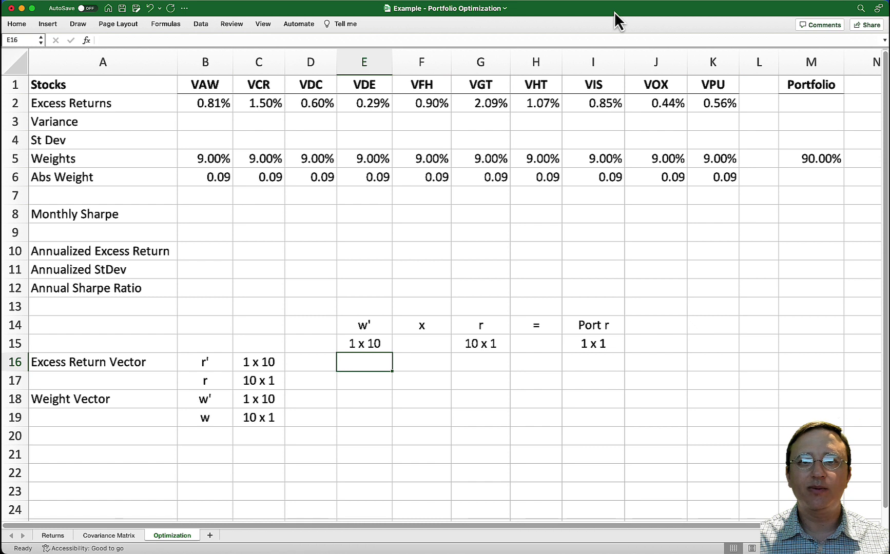
# Step: Compute portfolio excess return in M2 with array formula =MMULT(B5:K5,TRANSPOSE(B2:K2)), giving 0.82%
pyautogui.click(795, 103)
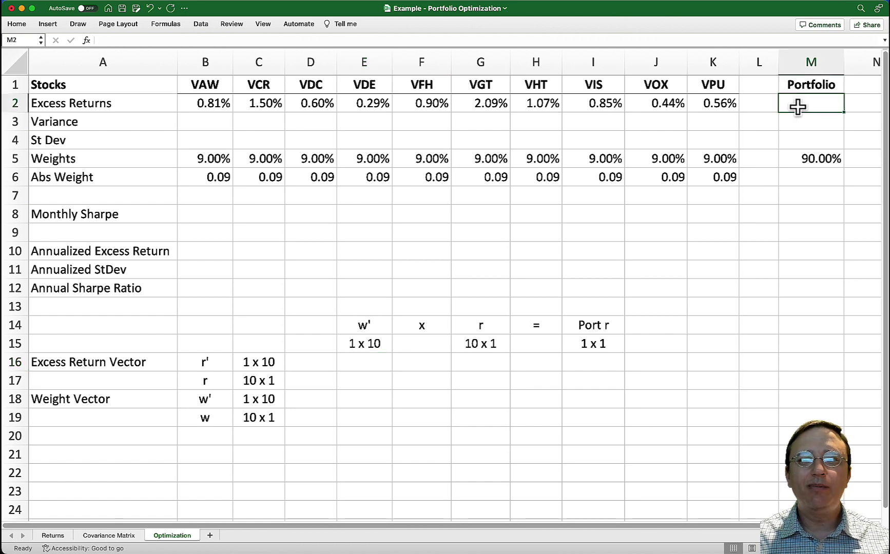
pyautogui.write('=mmult(')
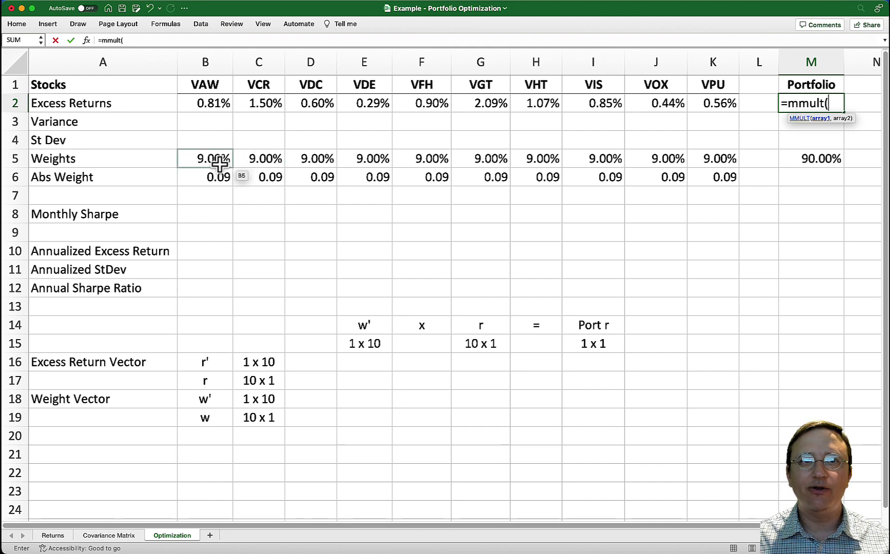
pyautogui.moveTo(219, 160); pyautogui.dragTo(707, 161)
pyautogui.write(',transpose(')
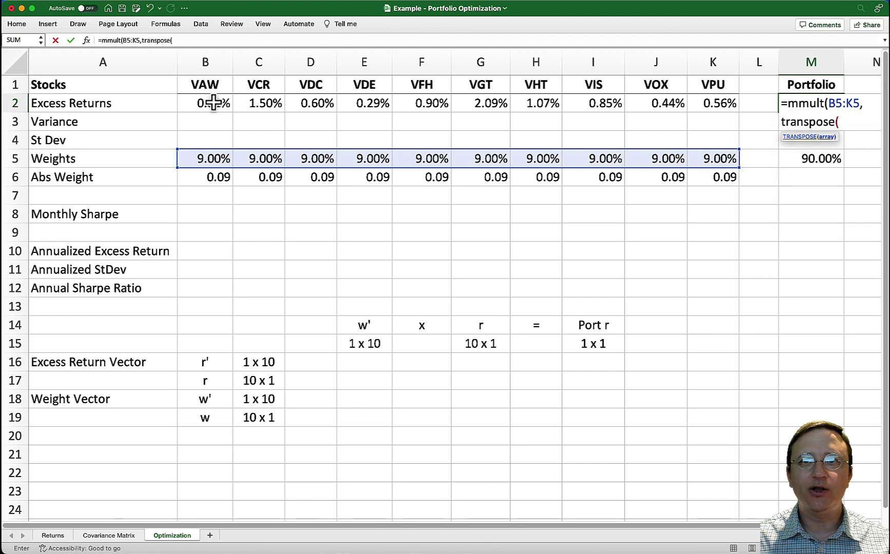
pyautogui.moveTo(212, 101); pyautogui.dragTo(700, 113)
pyautogui.write('))')
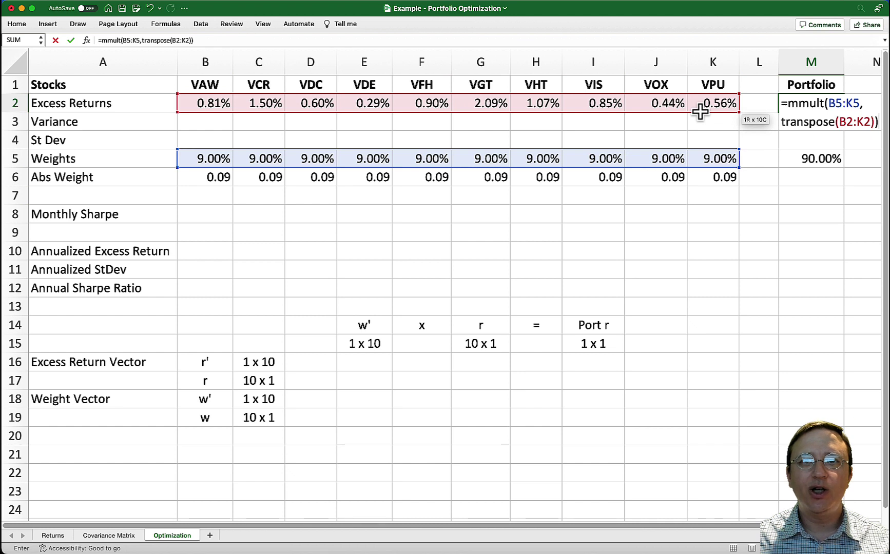
pyautogui.hotkey('ctrl', 'shift', 'Return')
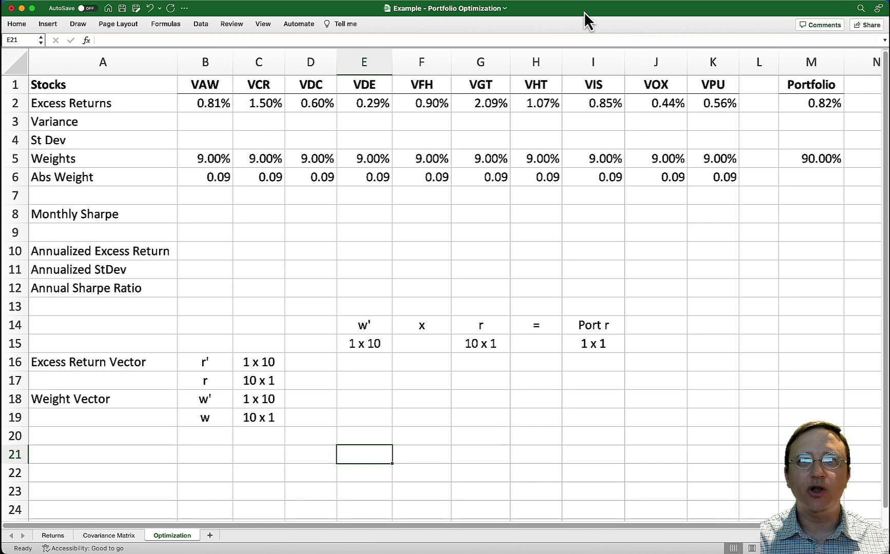
# Step: Write the equation w' x Σ x w = Port Var across E21:K21
pyautogui.click(538, 39)
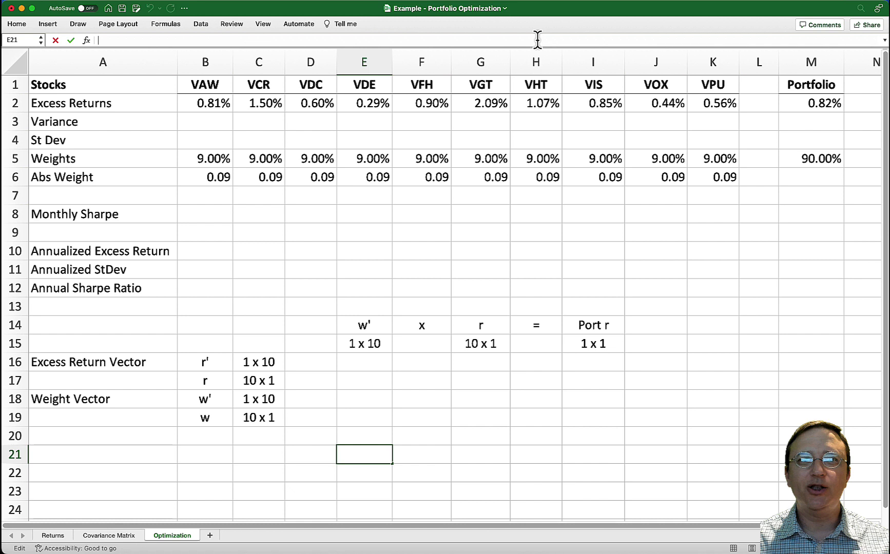
pyautogui.write("w'")
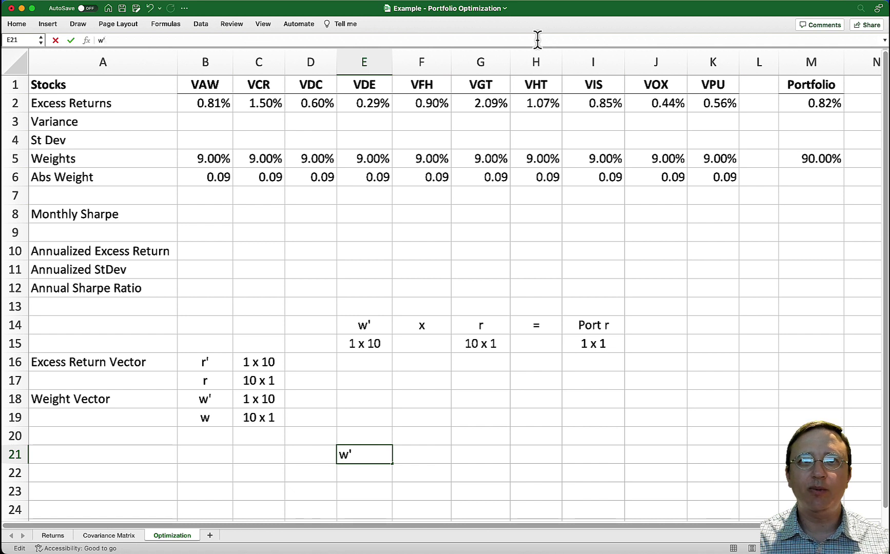
pyautogui.press('Tab')
pyautogui.write('x')
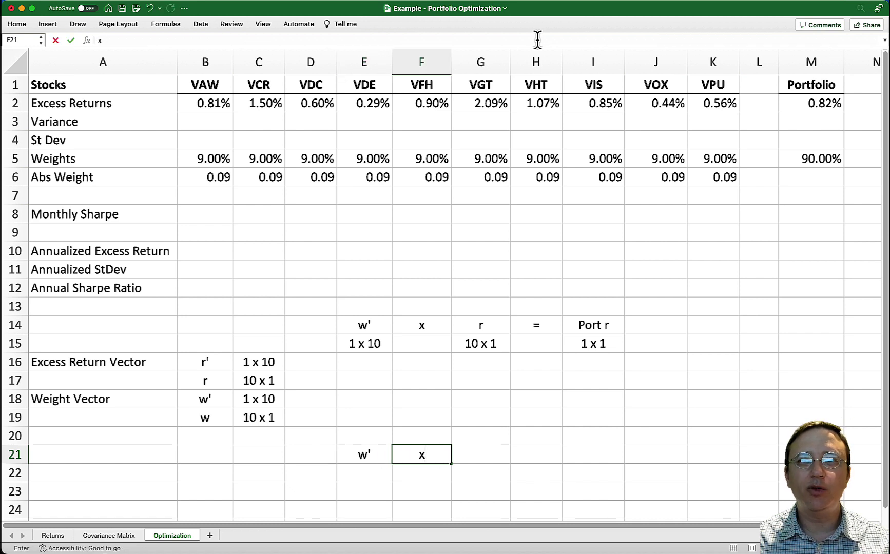
pyautogui.press('Tab')
pyautogui.write('Σ')
pyautogui.press('Tab')
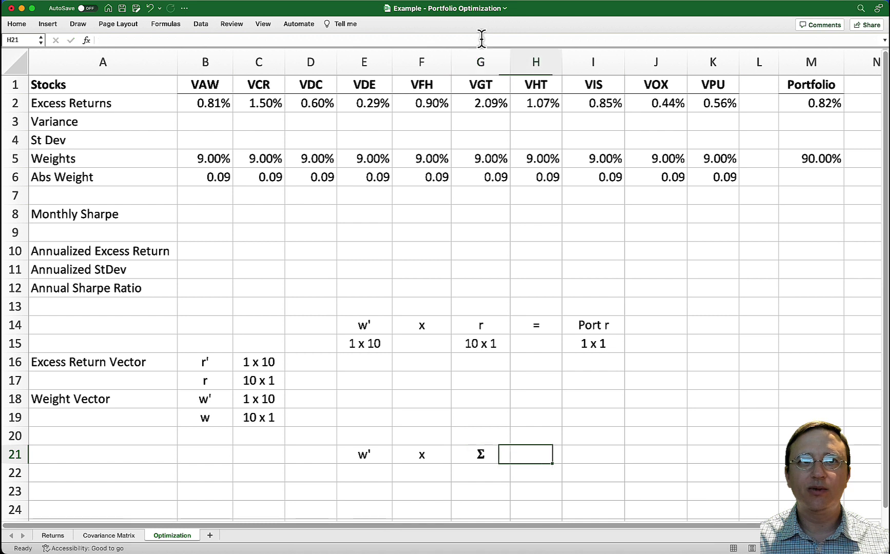
pyautogui.write('x')
pyautogui.press('Tab')
pyautogui.write('w')
pyautogui.press('Tab')
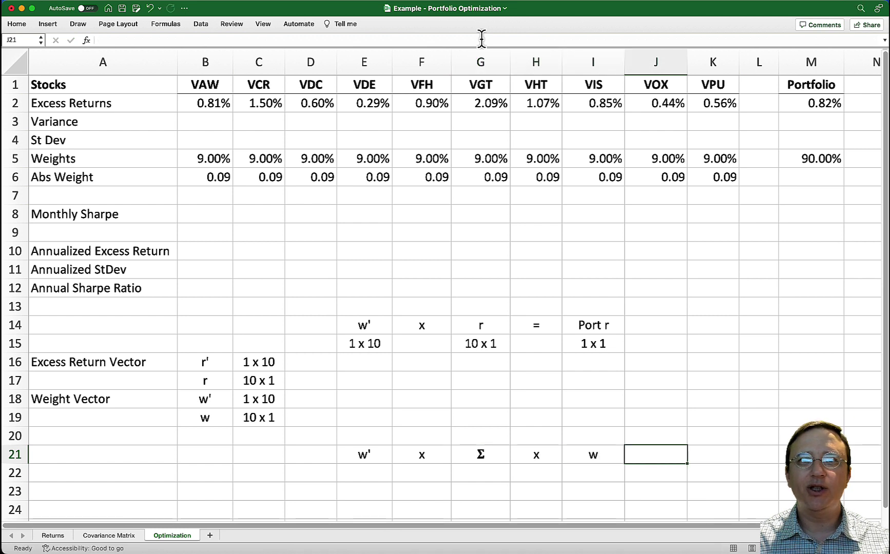
pyautogui.write('=')
pyautogui.press('Tab')
pyautogui.write('Port Va')
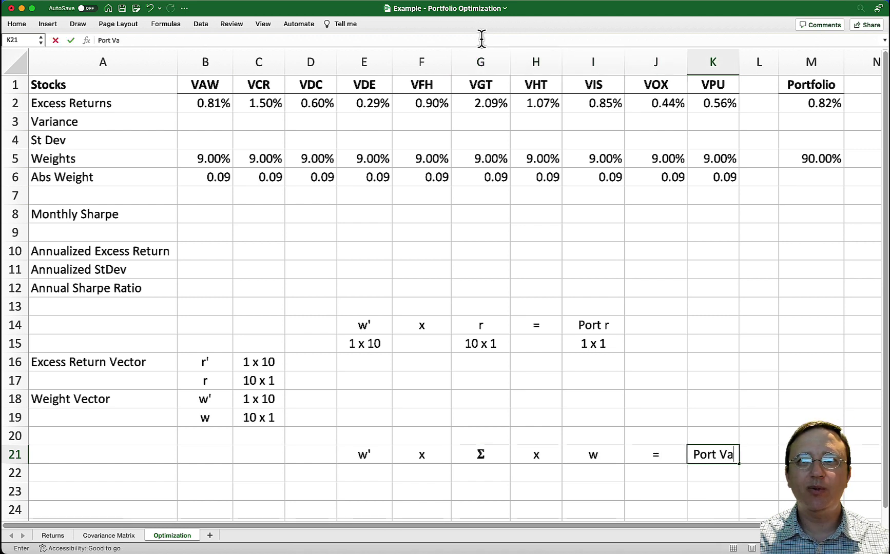
pyautogui.write('r')
pyautogui.press('Return')
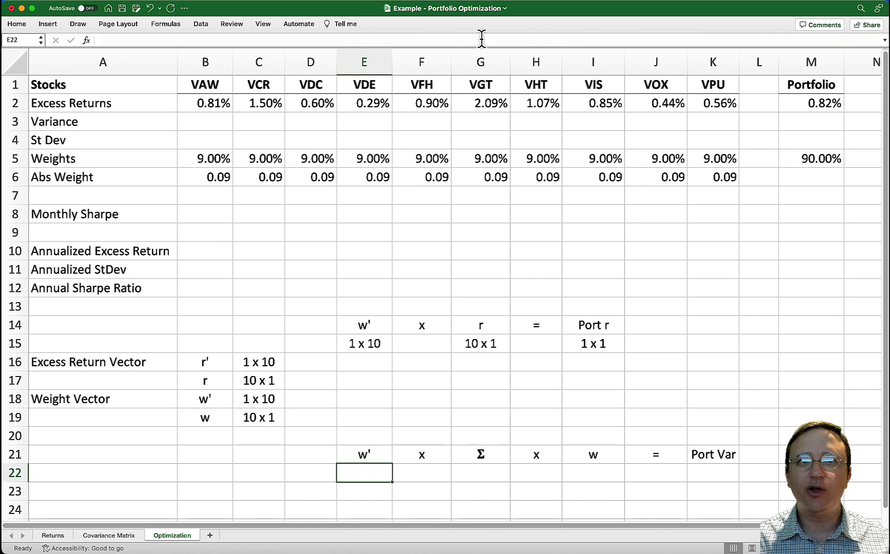
# Step: Add dimensions 1 x 10, 10 x 10, 10 x 1 and 1 x 1 in row 22
pyautogui.write('1')
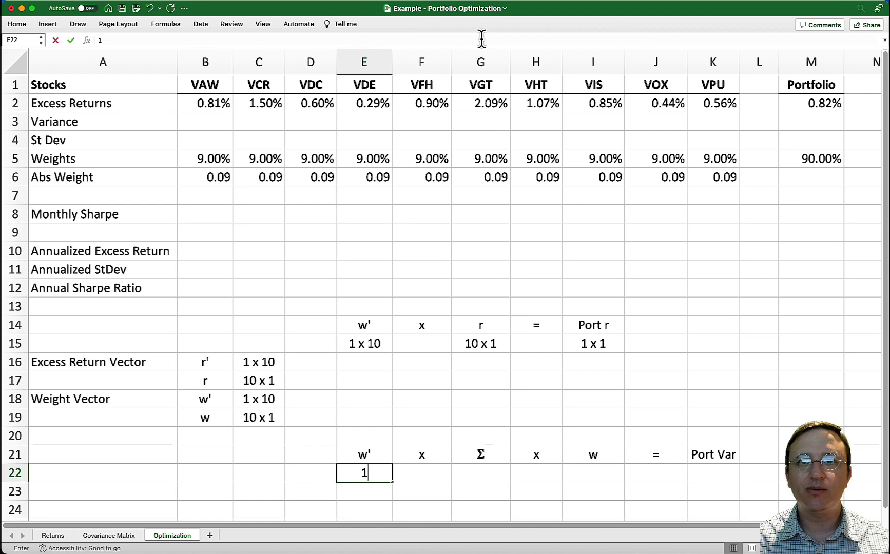
pyautogui.write(' x 10')
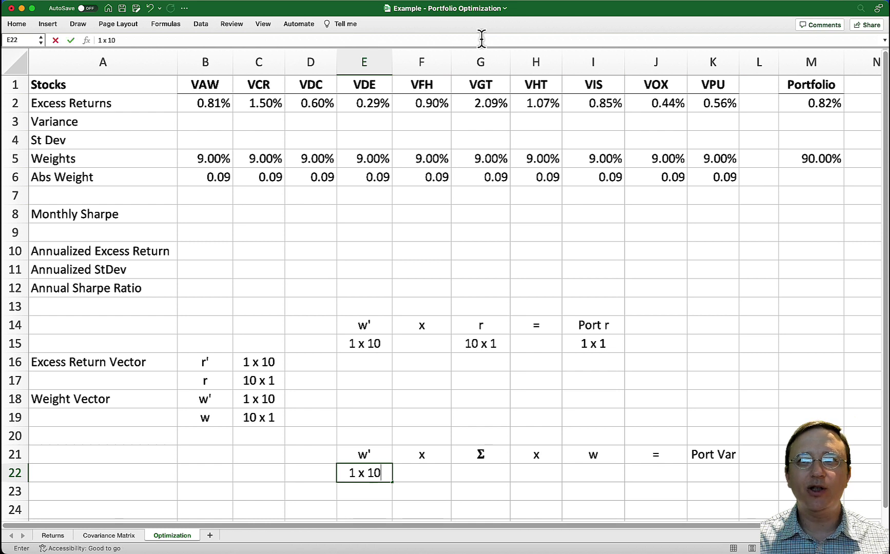
pyautogui.press('Tab')
pyautogui.press('Tab')
pyautogui.write('10 x 10')
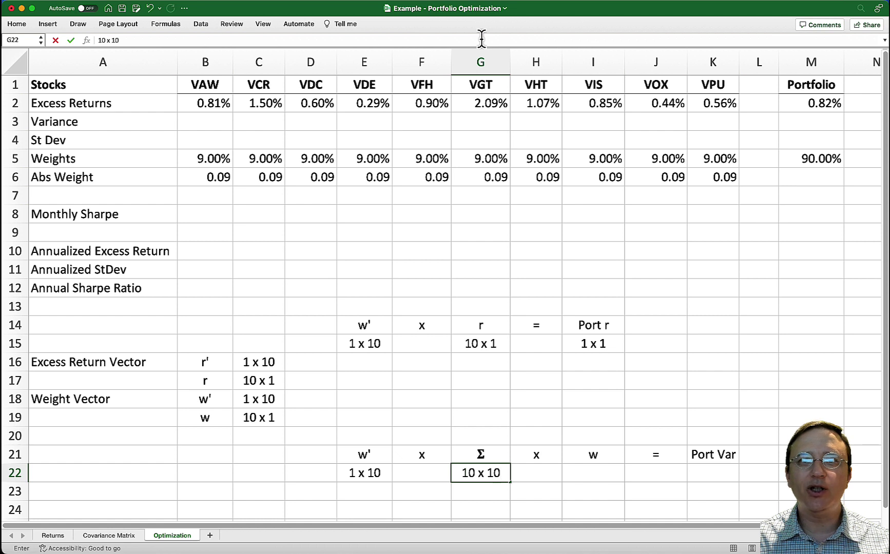
pyautogui.press('Tab')
pyautogui.press('Tab')
pyautogui.write('10 x 1')
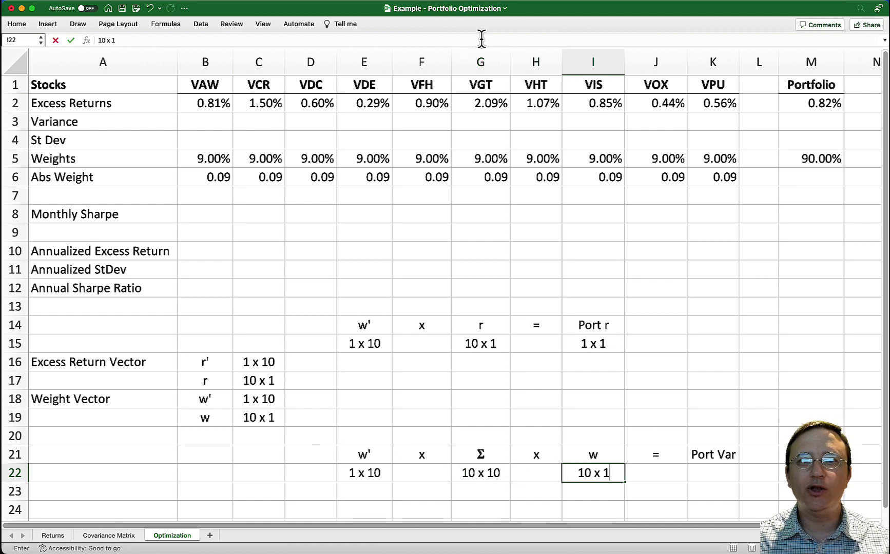
pyautogui.press('Tab')
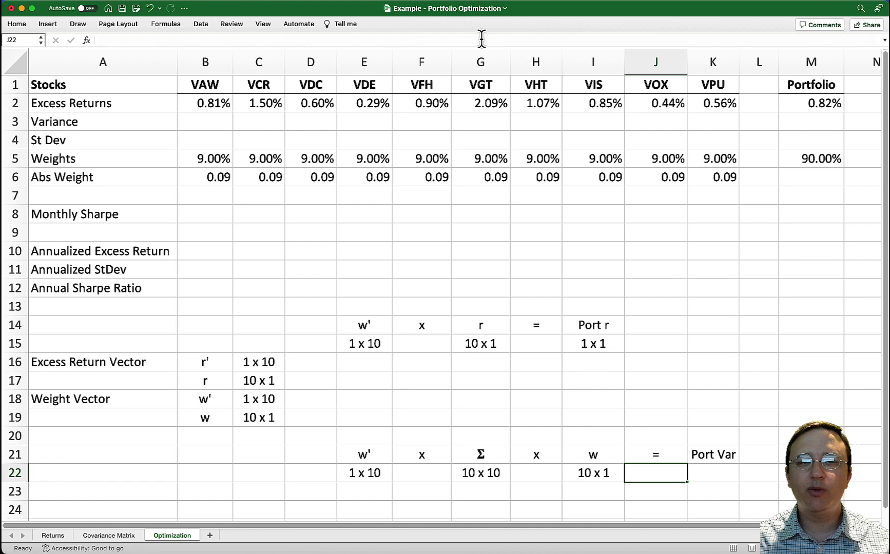
pyautogui.press('Tab')
pyautogui.write('1 x 1')
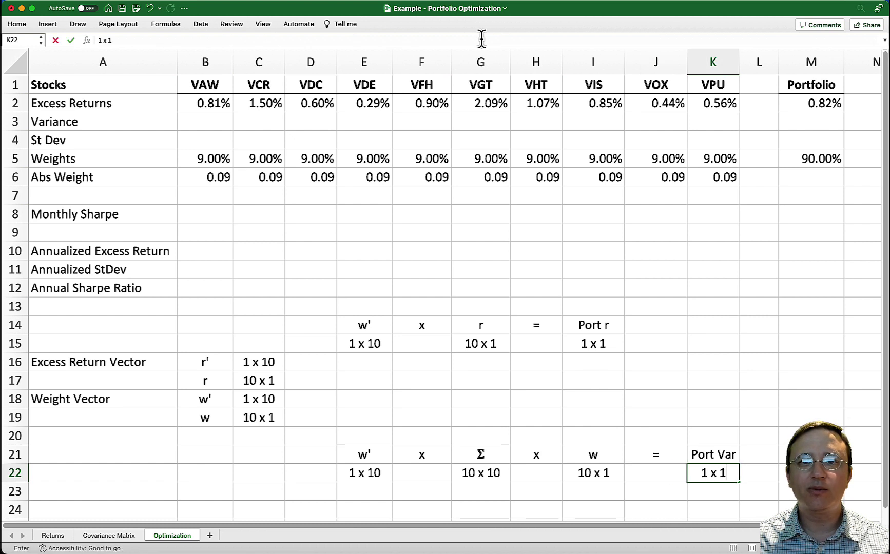
# Step: Enter variance array formula in M3: MMULT of weights, 'Covariance Matrix'!B2:K11 and transposed B5:K5
pyautogui.click(789, 122)
pyautogui.write('=mm')
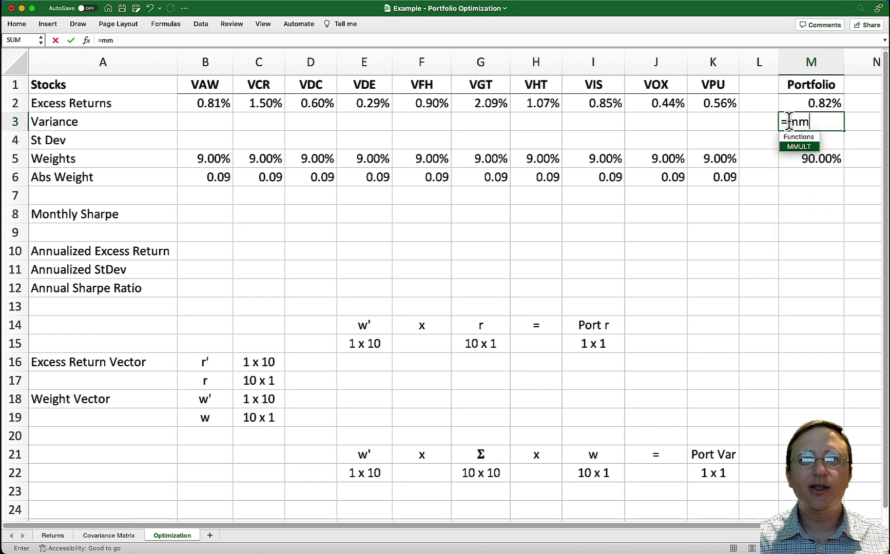
pyautogui.write('ult(mmult(')
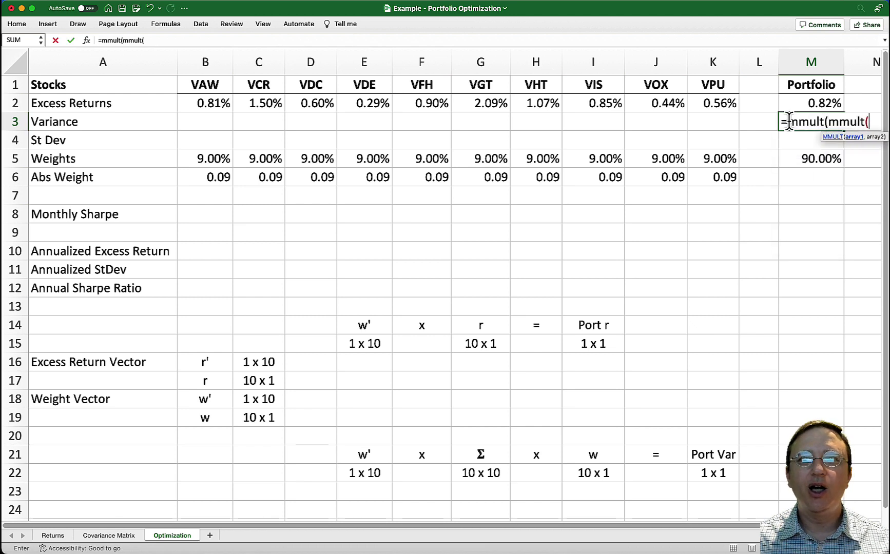
pyautogui.moveTo(208, 160); pyautogui.dragTo(714, 153)
pyautogui.write(',')
pyautogui.click(109, 535)
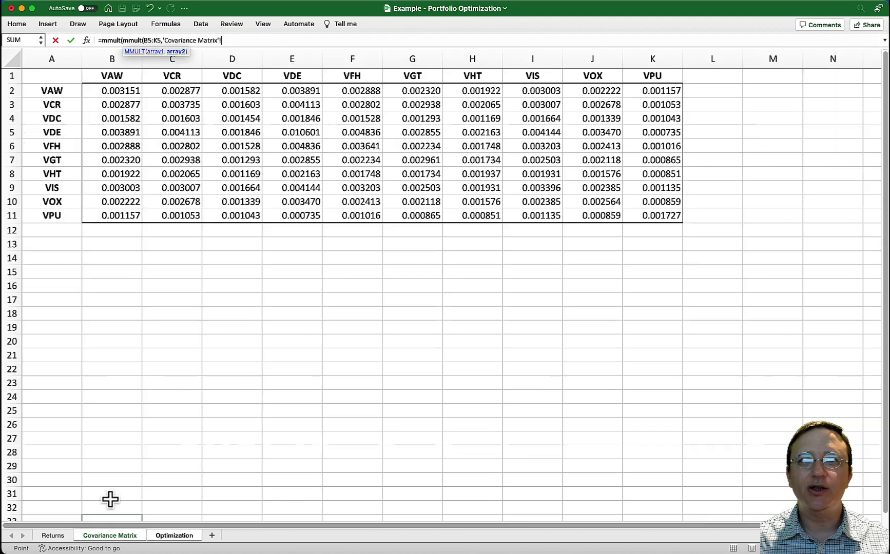
pyautogui.moveTo(112, 90); pyautogui.dragTo(628, 210)
pyautogui.write(')')
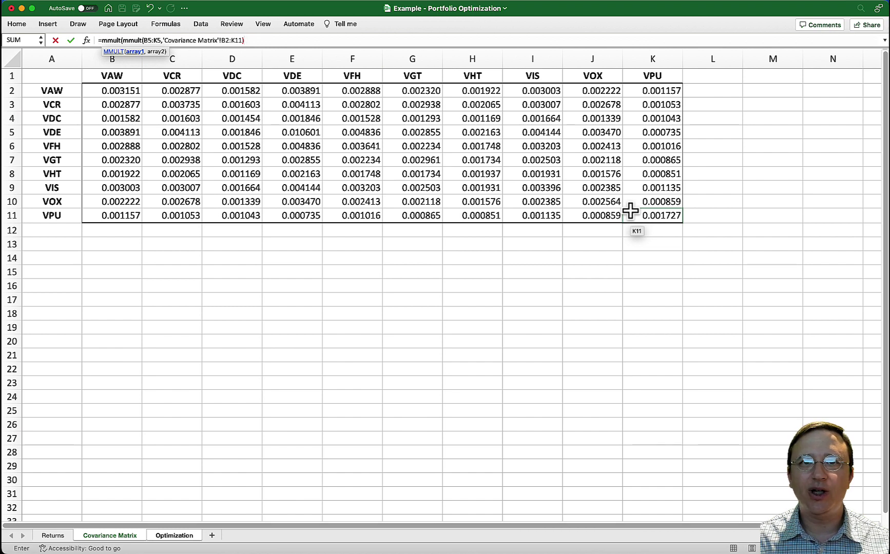
pyautogui.write(',')
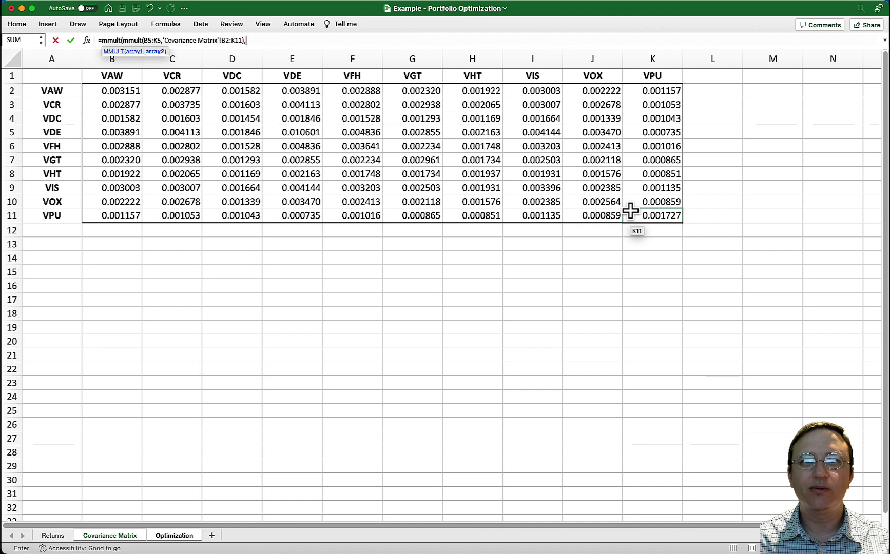
pyautogui.write('transpose')
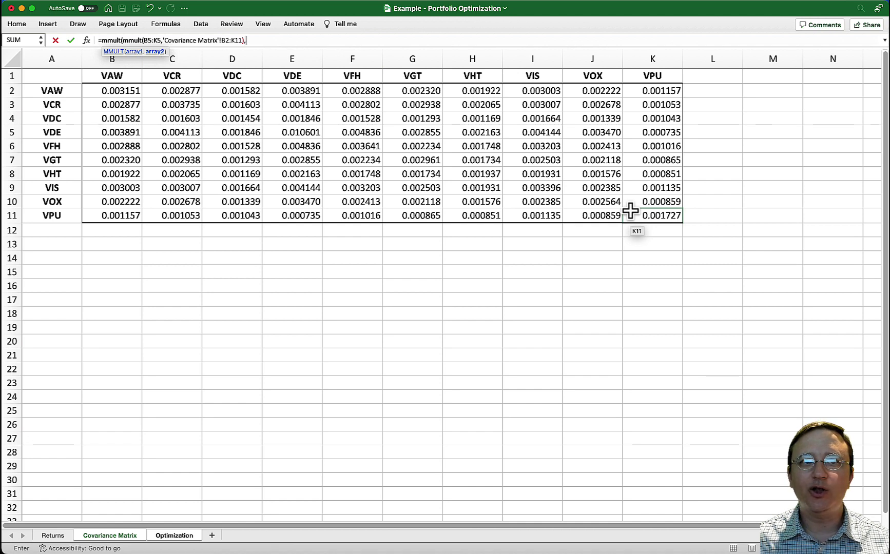
pyautogui.write('(')
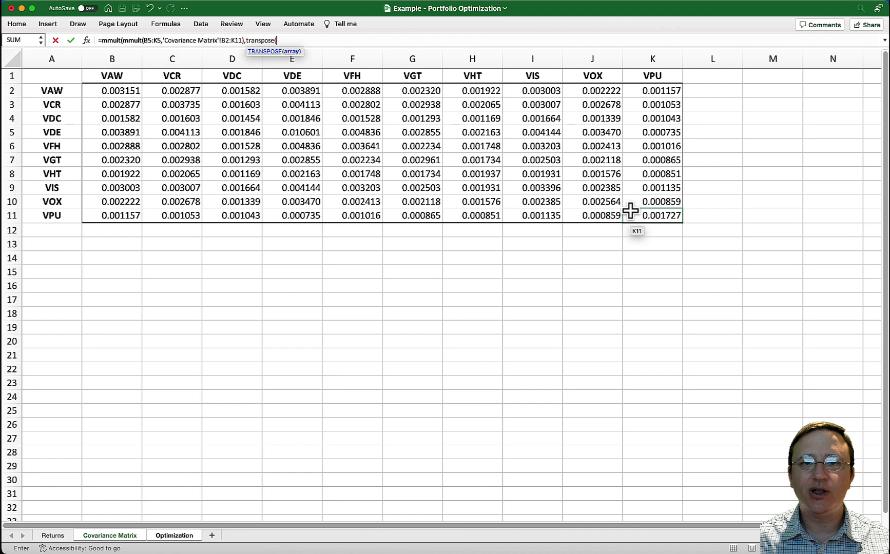
pyautogui.click(173, 535)
pyautogui.moveTo(209, 164); pyautogui.dragTo(719, 166)
pyautogui.write('))')
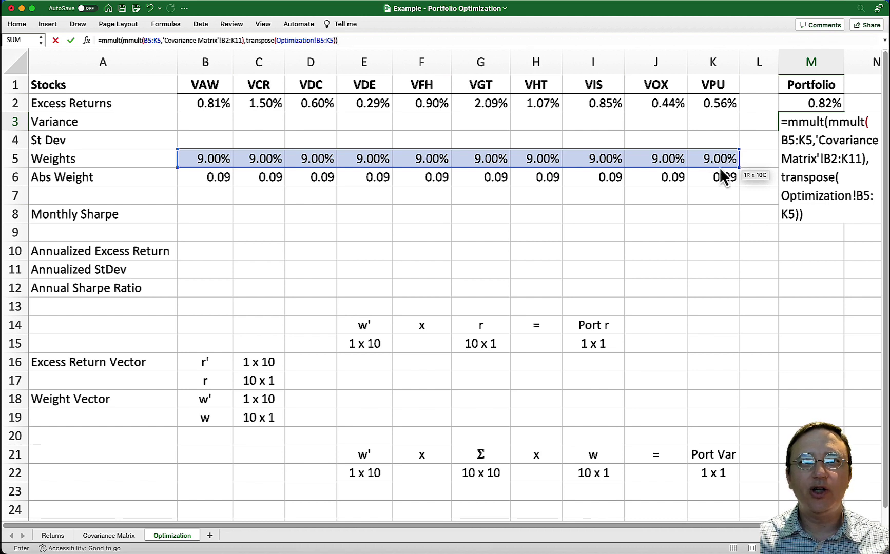
pyautogui.hotkey('ctrl', 'shift', 'Return')
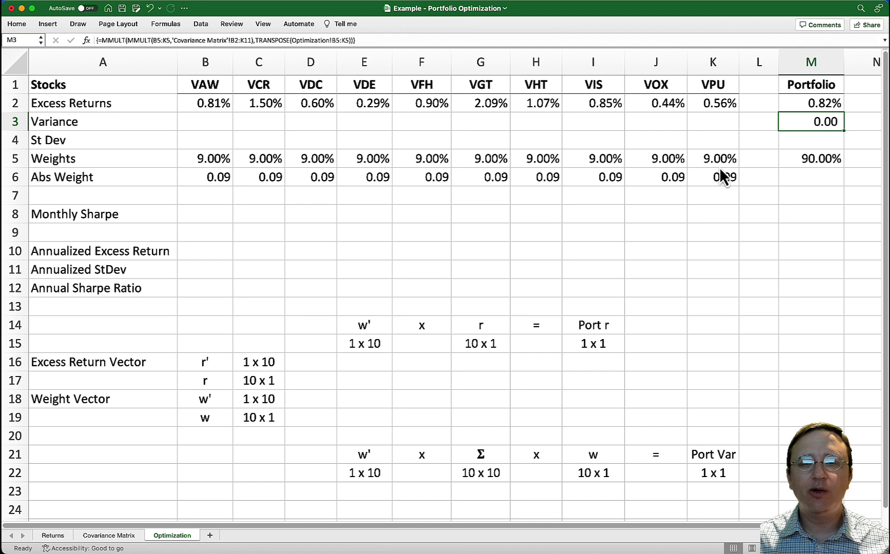
# Step: Compute standard deviation in M4 as =SQRT(M3), showing 4.30%
pyautogui.press('Down')
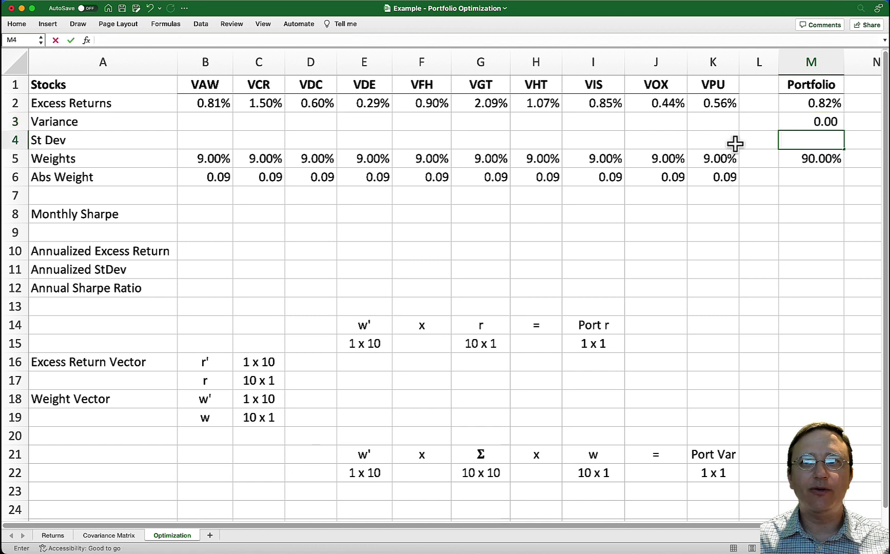
pyautogui.write('=sqrt(')
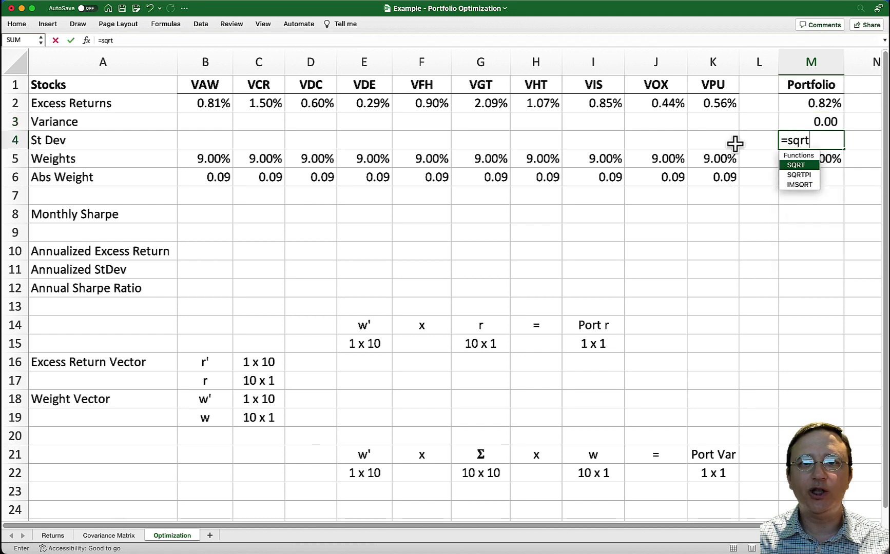
pyautogui.click(799, 125)
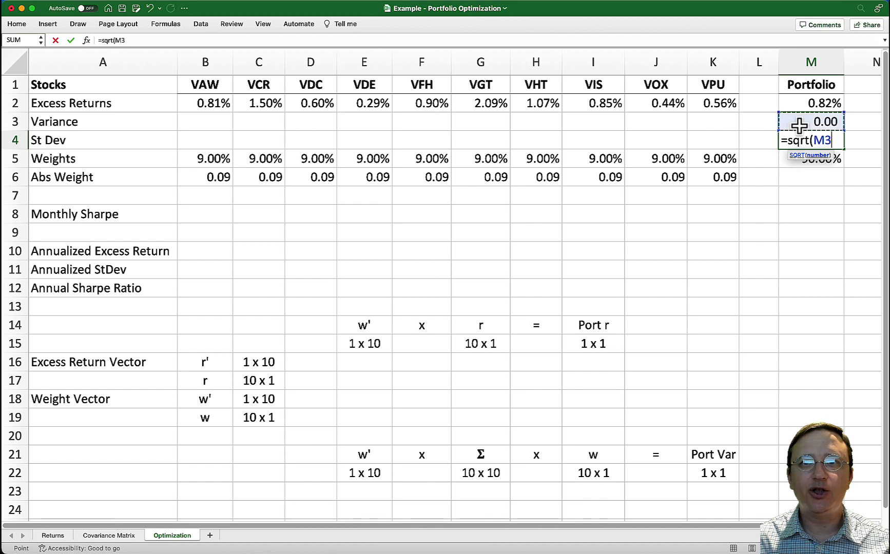
pyautogui.write(')')
pyautogui.press('Return')
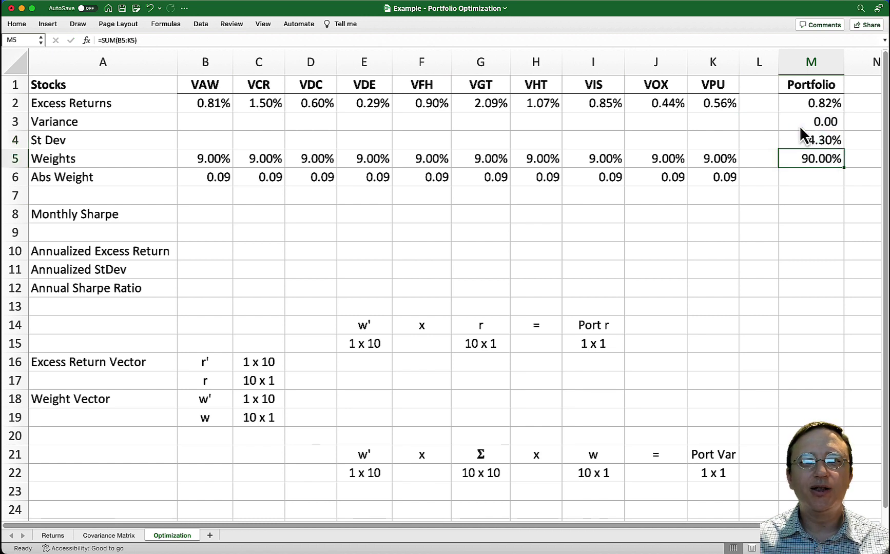
# Step: Enter the monthly Sharpe ratio =M2/M4 in M8, giving 0.1902
pyautogui.click(797, 216)
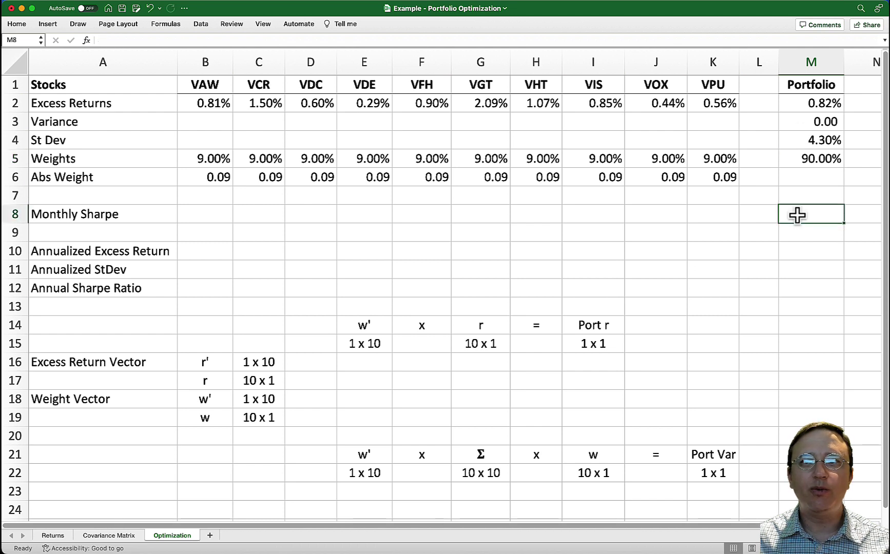
pyautogui.write('=')
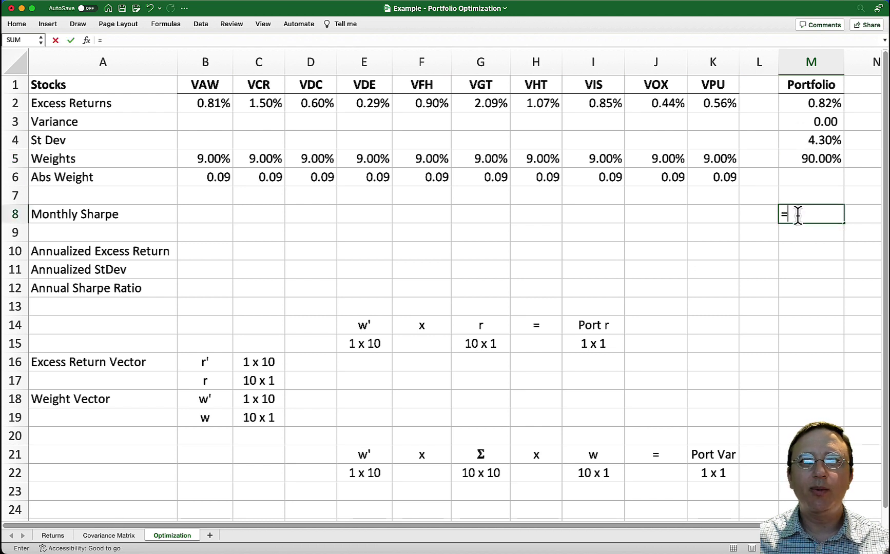
pyautogui.click(808, 107)
pyautogui.write('/')
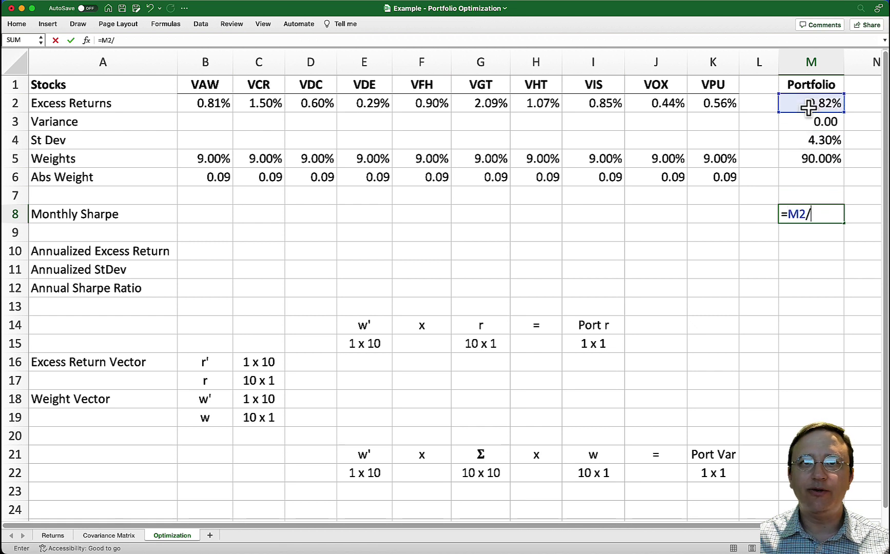
pyautogui.click(807, 143)
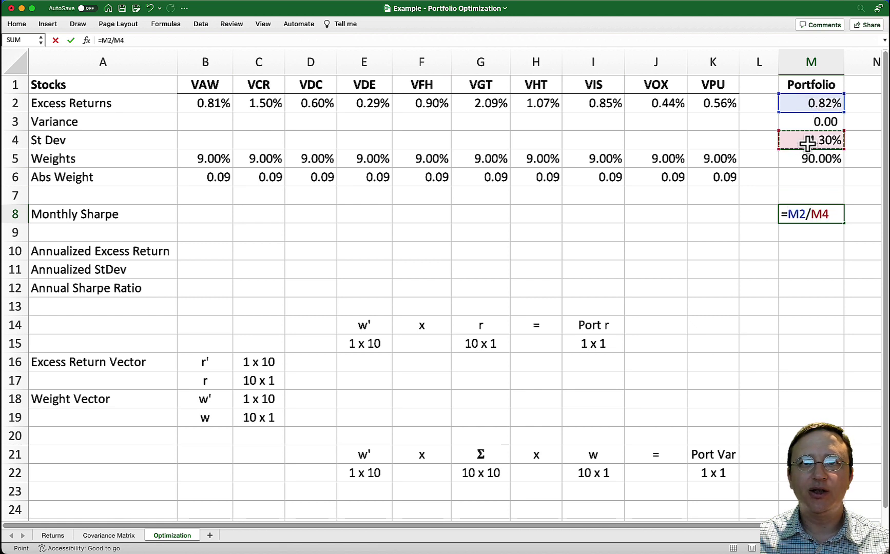
pyautogui.press('Return')
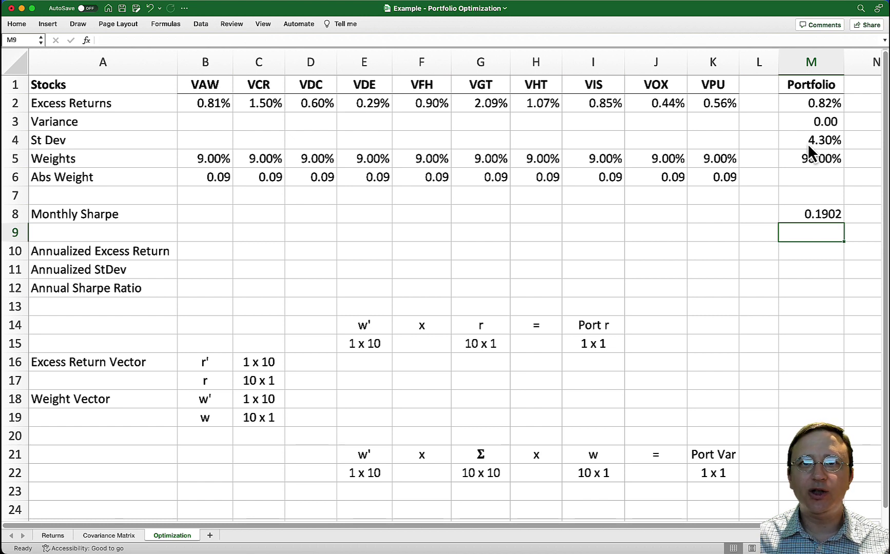
# Step: Enter =((1+M2)^12)-1 in M10 to annualize the monthly excess return, giving 10.28%
pyautogui.press('Down')
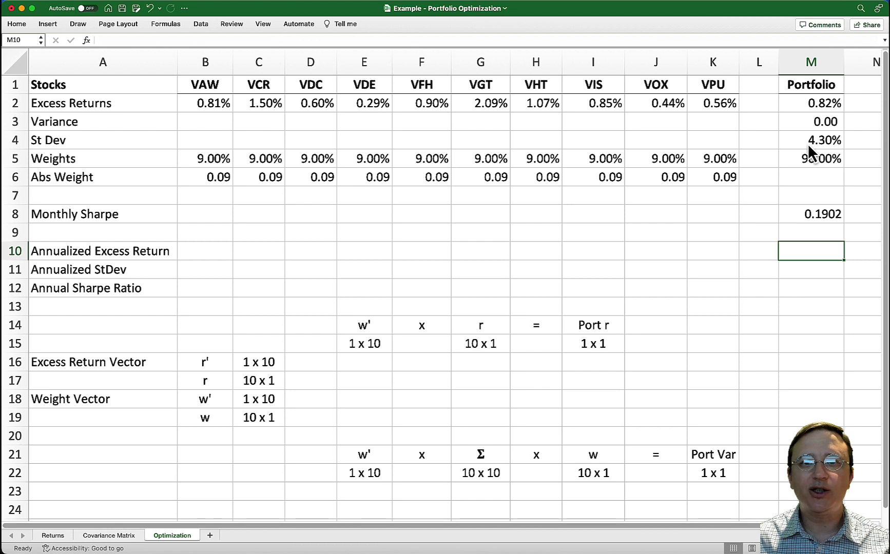
pyautogui.write('=((')
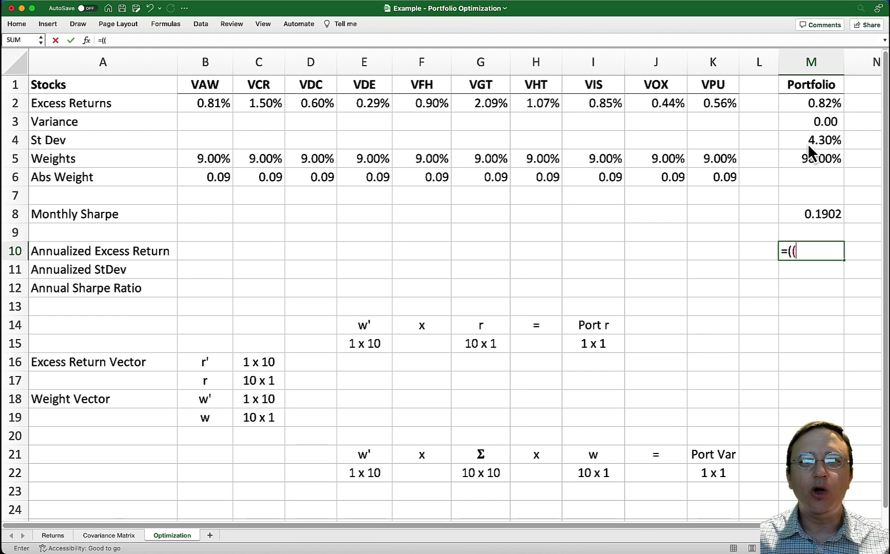
pyautogui.write('1+')
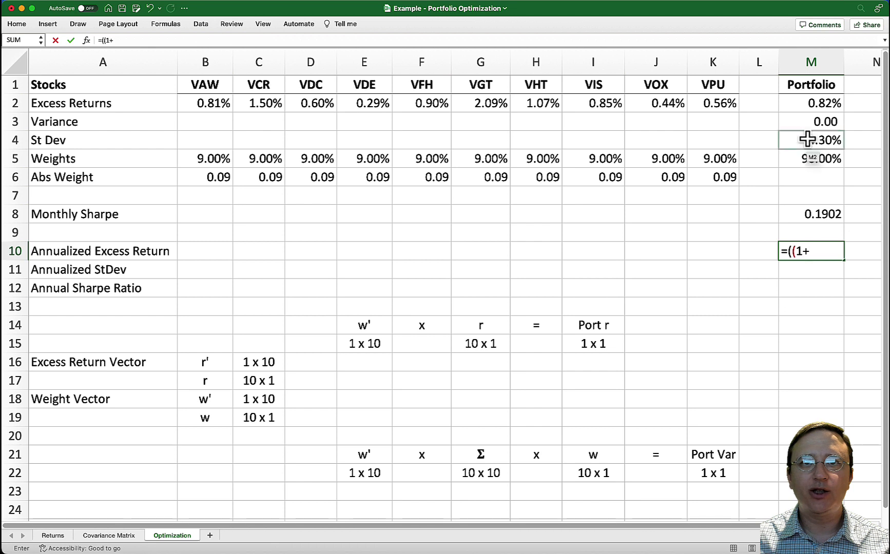
pyautogui.click(813, 102)
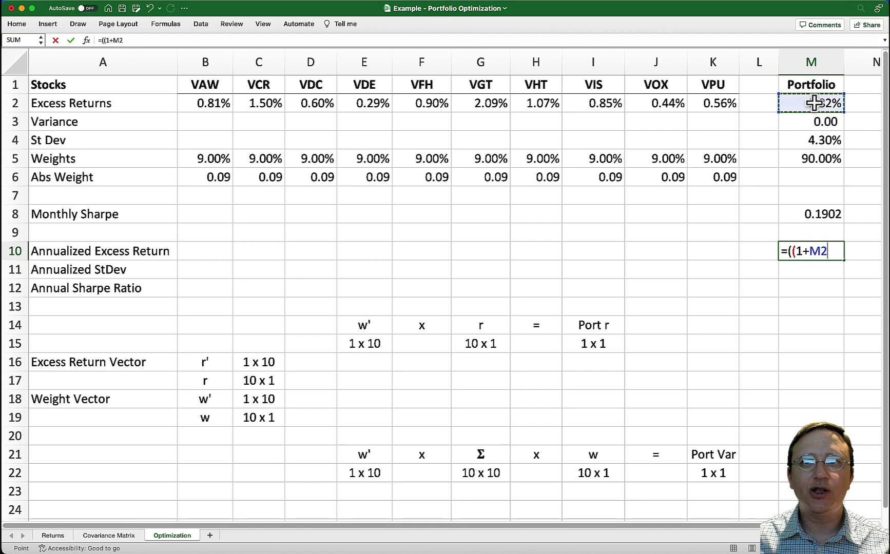
pyautogui.write(')^')
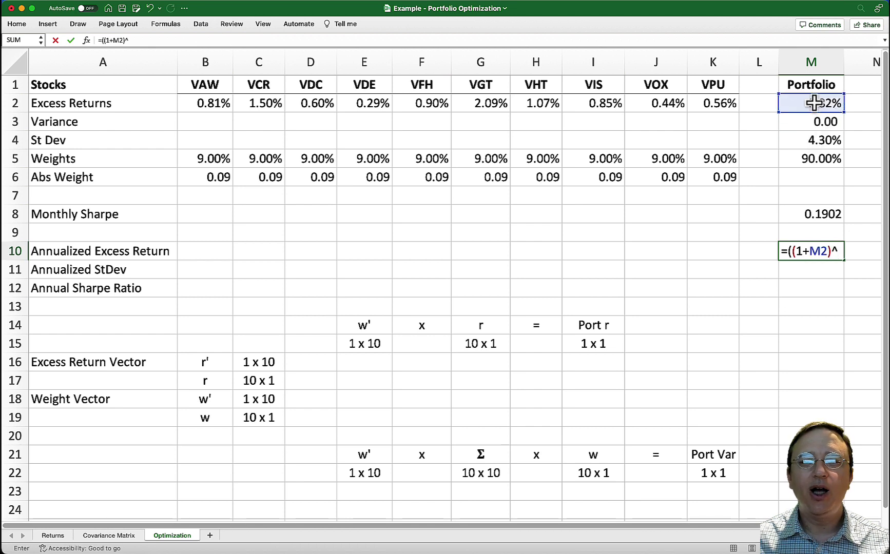
pyautogui.write('12)')
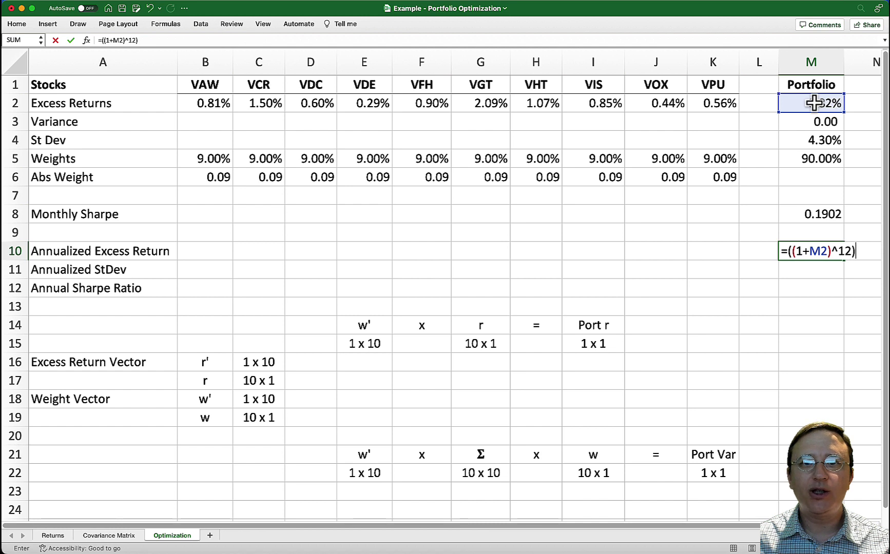
pyautogui.write('-1')
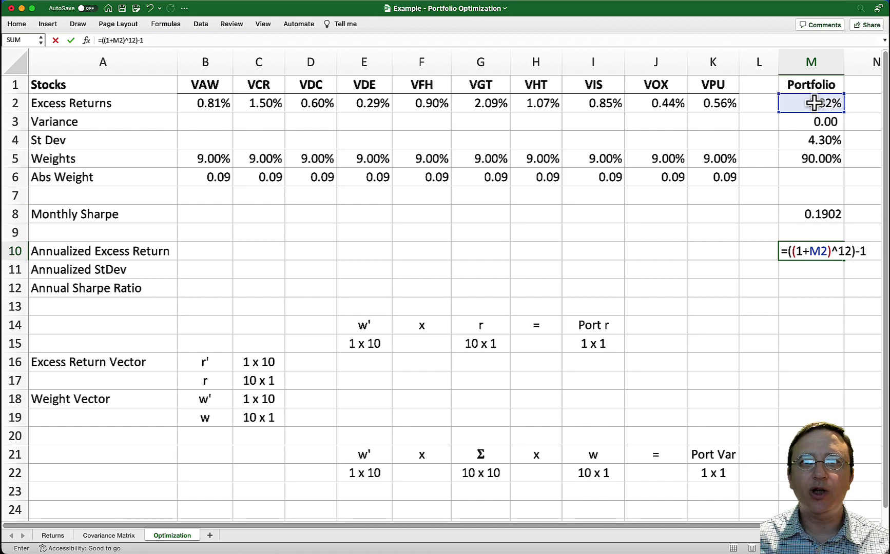
pyautogui.press('Return')
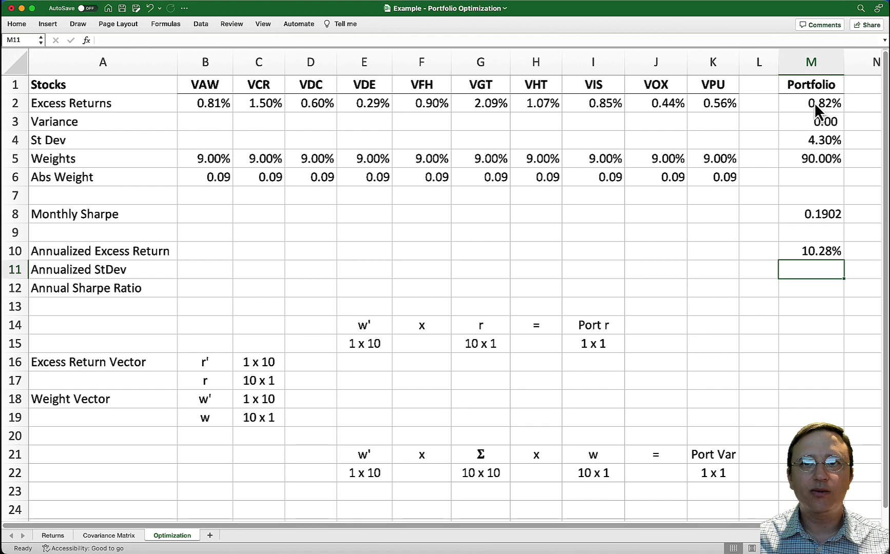
# Step: Enter =M4*sqrt(12) in M11 for the annualized standard deviation, 14.91%
pyautogui.write('=')
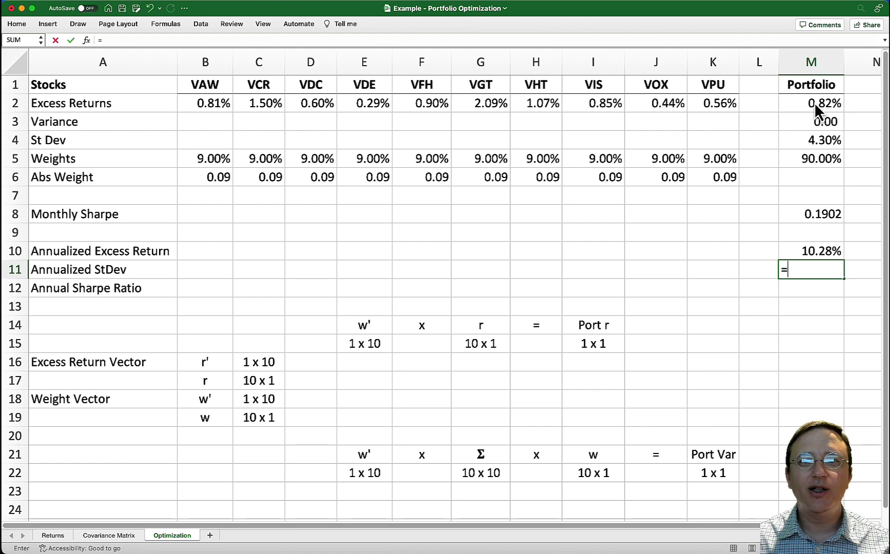
pyautogui.click(805, 140)
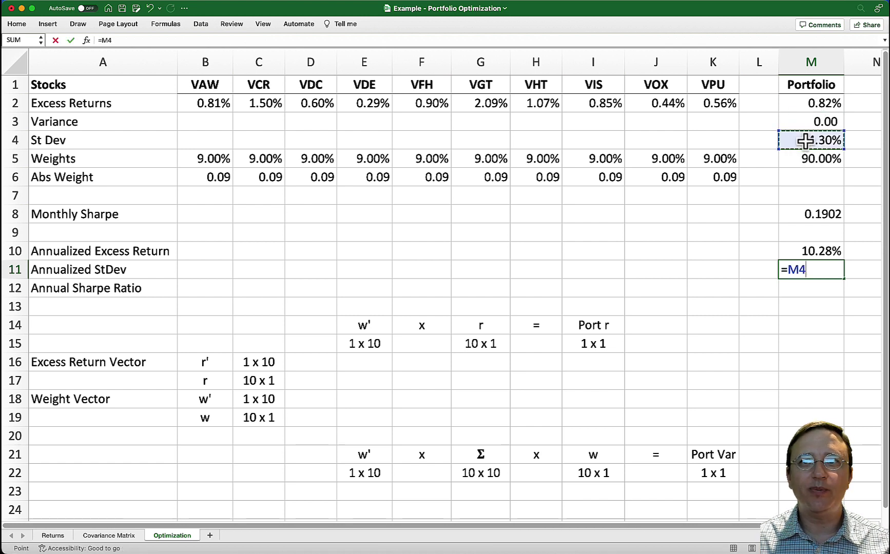
pyautogui.write('*sqrt')
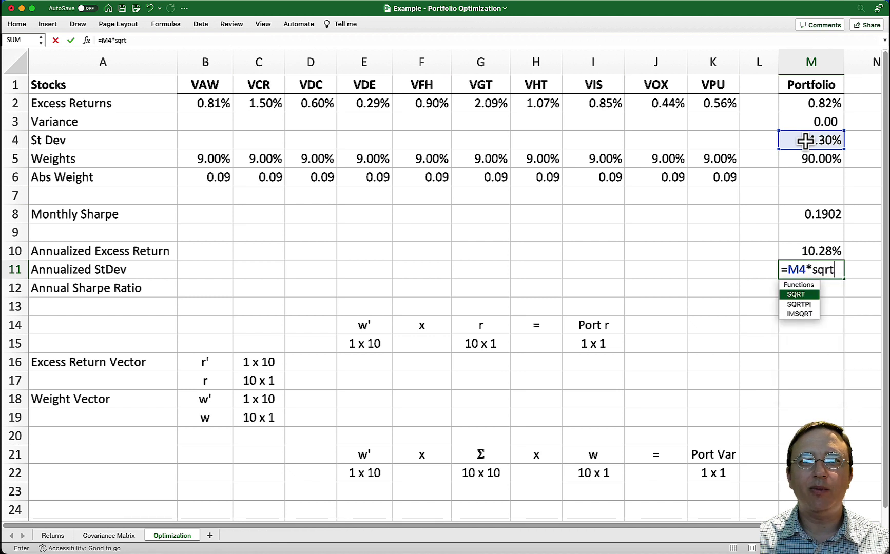
pyautogui.write('(12)')
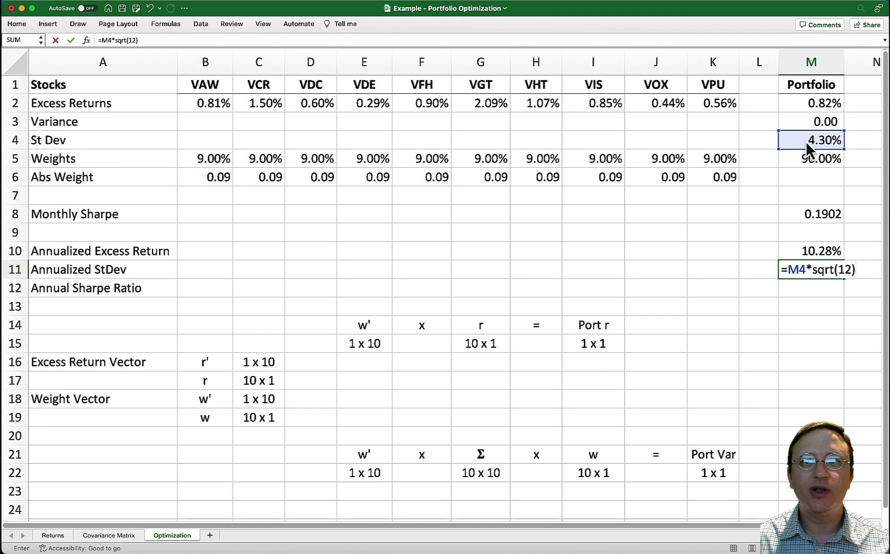
pyautogui.press('Return')
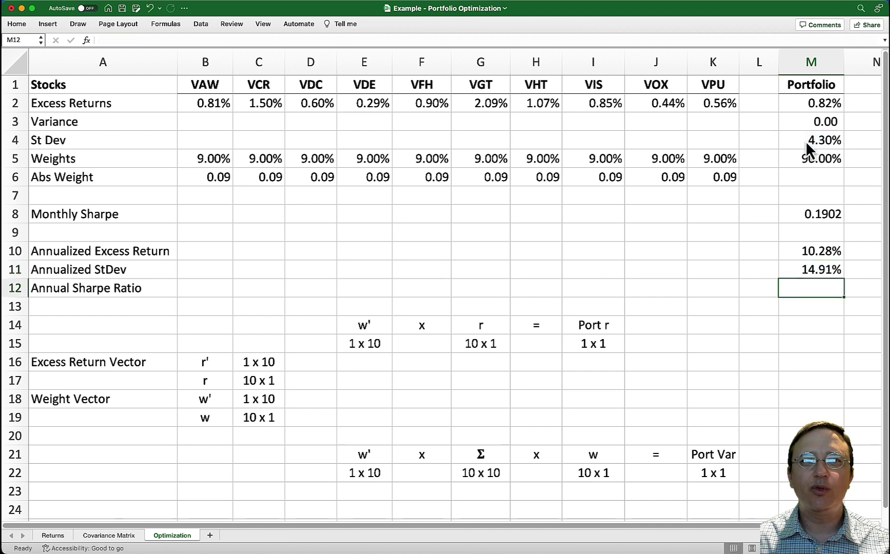
# Step: Enter =M10/M11 in M12 for the annual Sharpe ratio, 0.6895
pyautogui.write('=')
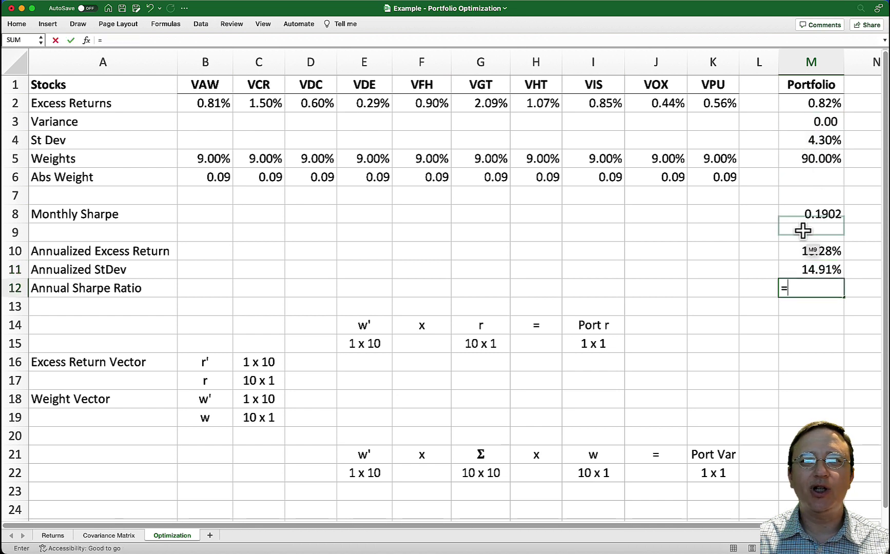
pyautogui.click(803, 253)
pyautogui.write('/')
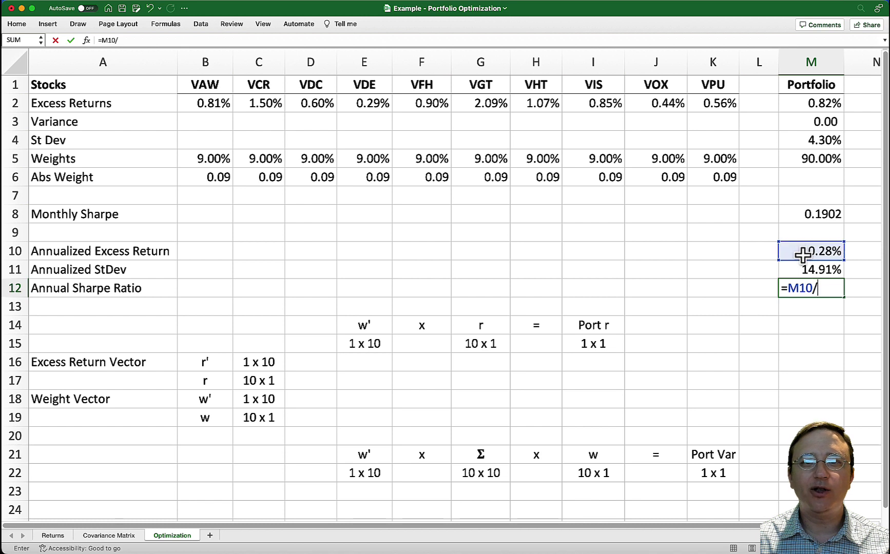
pyautogui.click(797, 272)
pyautogui.press('Return')
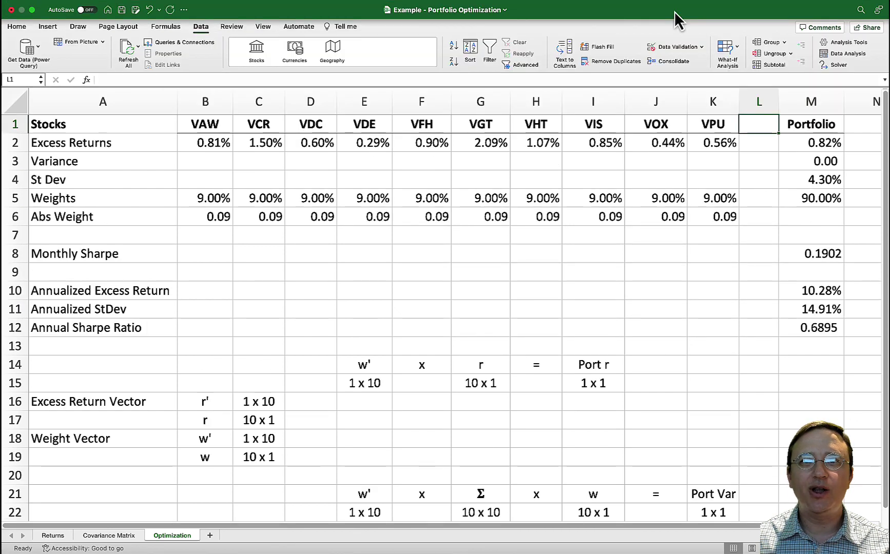
# Step: Configure Solver with GRG Nonlinear to maximize $M$8 by changing $B$5:$K$5, with $B$6:$K$6<=2 and $M$5=1
pyautogui.click(828, 65)
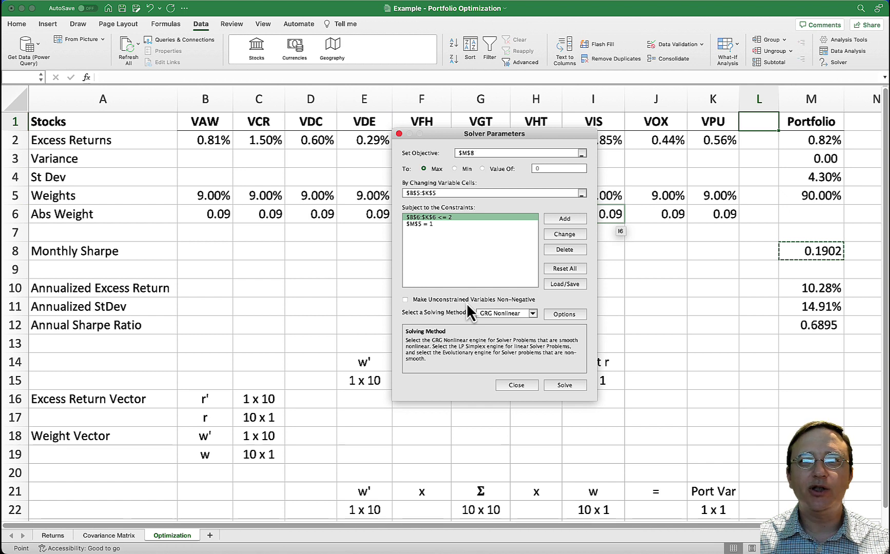
# Step: Run Solver and keep its solution, raising monthly Sharpe in M8 to 0.5800
pyautogui.click(565, 386)
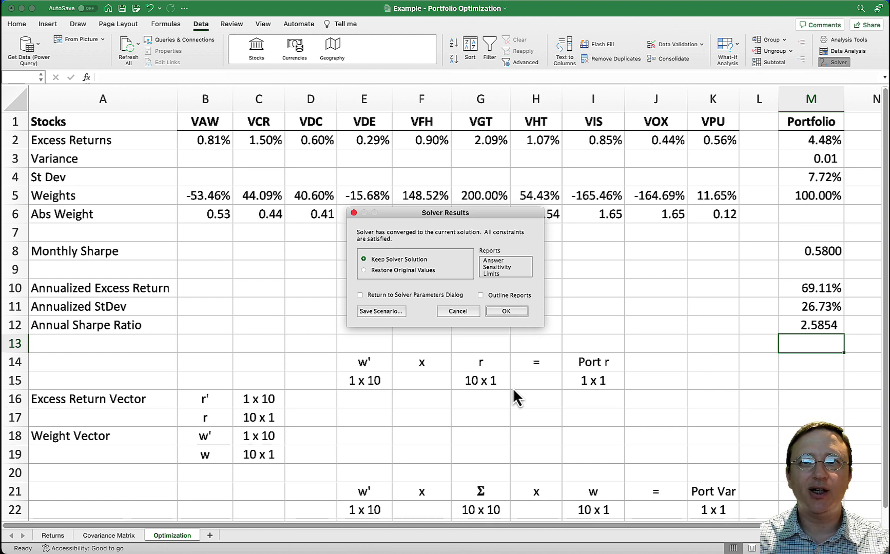
pyautogui.click(517, 312)
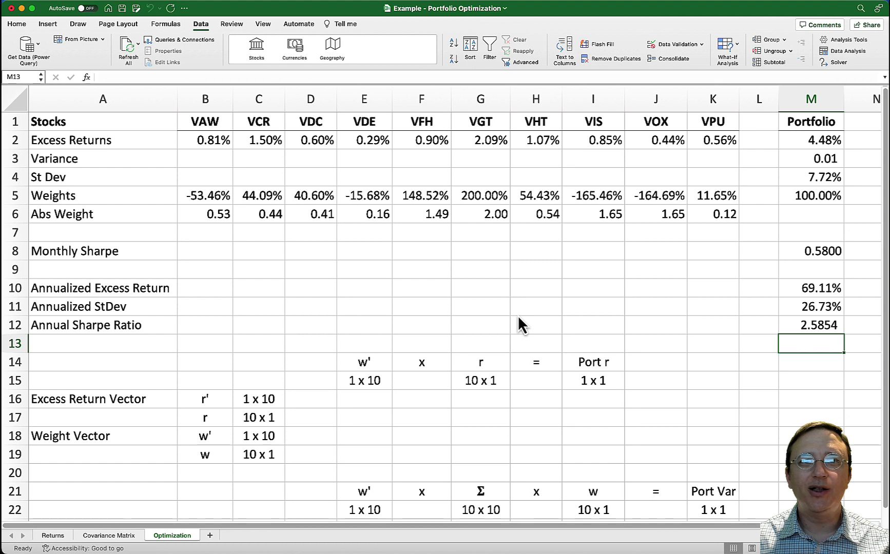